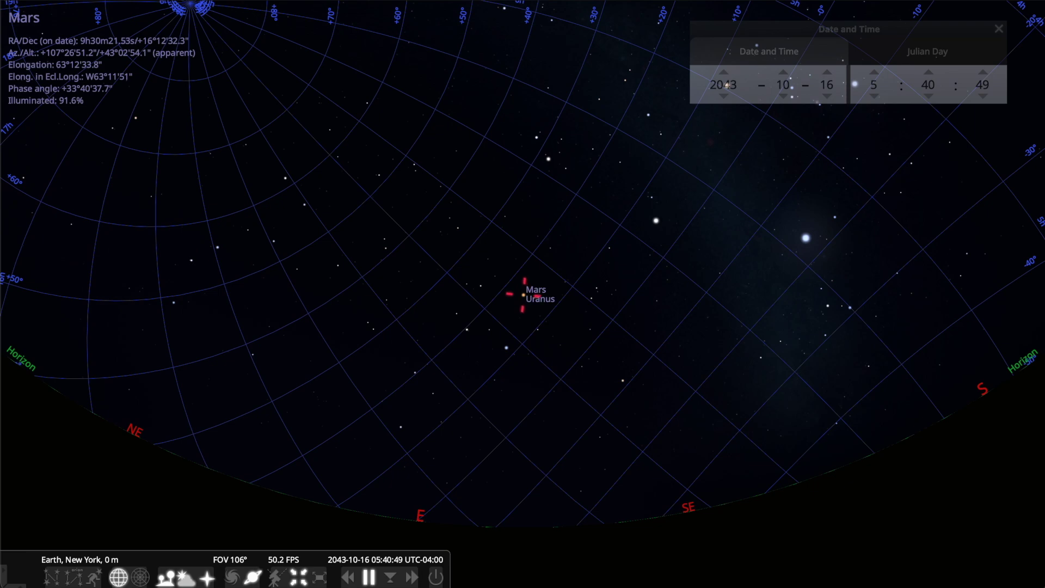
Step the date forward day by day from October 2043 to early March 2044.
key(equal)
key(equal)
key(equal)
key(equal)
key(equal)
key(equal)
key(equal)
key(equal)
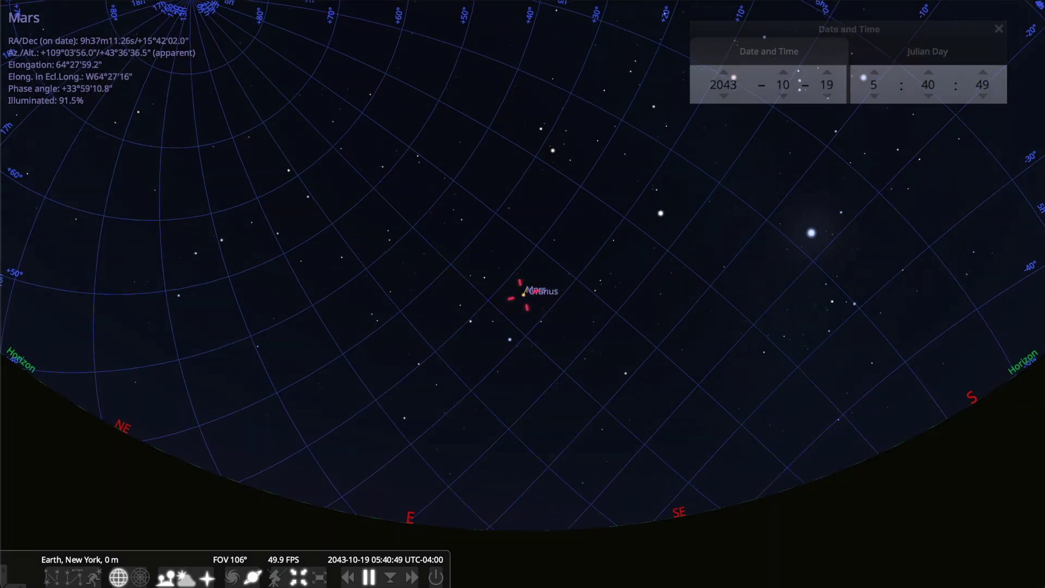
key(equal)
key(equal)
key(equal)
key(equal)
key(equal)
key(equal)
key(equal)
key(equal)
key(equal)
key(equal)
key(equal)
key(equal)
key(equal)
key(equal)
key(equal)
key(equal)
key(equal)
key(equal)
key(equal)
key(equal)
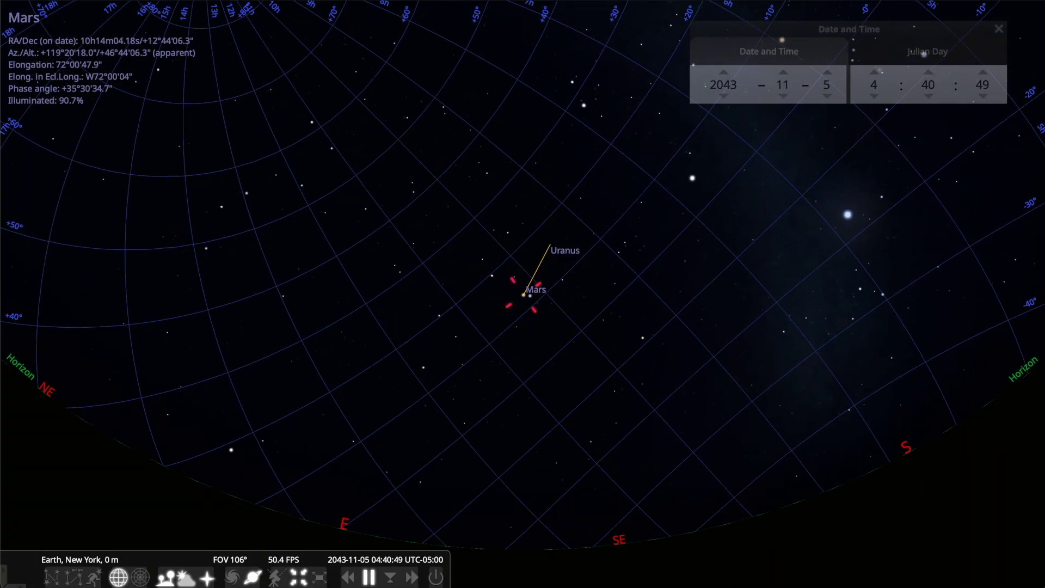
key(equal)
key(equal)
key(equal)
key(equal)
key(equal)
key(equal)
key(equal)
key(equal)
key(equal)
key(equal)
key(equal)
key(equal)
key(equal)
key(equal)
key(equal)
key(equal)
key(equal)
key(equal)
key(equal)
key(equal)
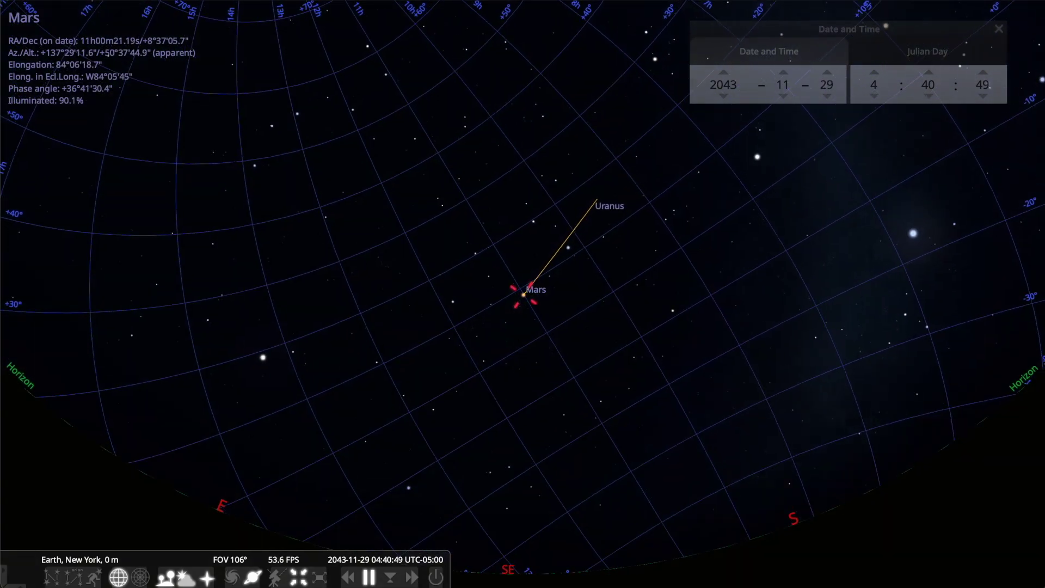
key(equal)
key(equal)
key(equal)
key(equal)
key(equal)
key(equal)
key(equal)
key(equal)
key(equal)
key(equal)
key(equal)
key(equal)
key(equal)
key(equal)
key(equal)
key(equal)
key(equal)
key(equal)
key(equal)
key(equal)
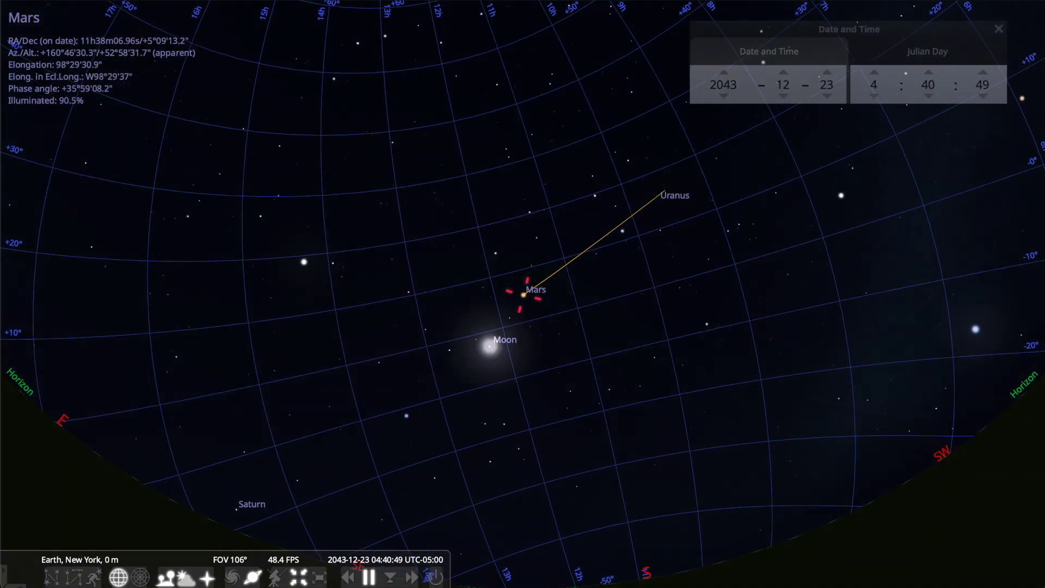
key(equal)
key(equal)
key(equal)
key(equal)
key(equal)
key(equal)
key(equal)
key(equal)
key(equal)
key(equal)
key(equal)
key(equal)
key(equal)
key(equal)
key(equal)
key(equal)
key(equal)
key(equal)
key(equal)
key(equal)
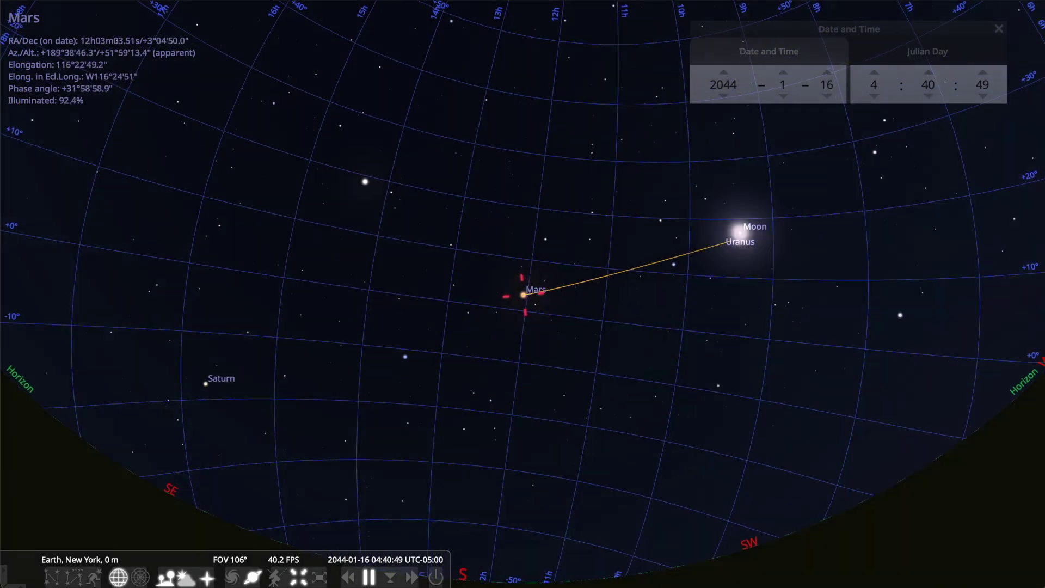
key(equal)
key(equal)
key(equal)
key(equal)
key(equal)
key(equal)
key(equal)
key(equal)
key(equal)
key(equal)
key(equal)
key(equal)
key(equal)
key(equal)
key(equal)
key(equal)
key(equal)
key(equal)
key(equal)
key(equal)
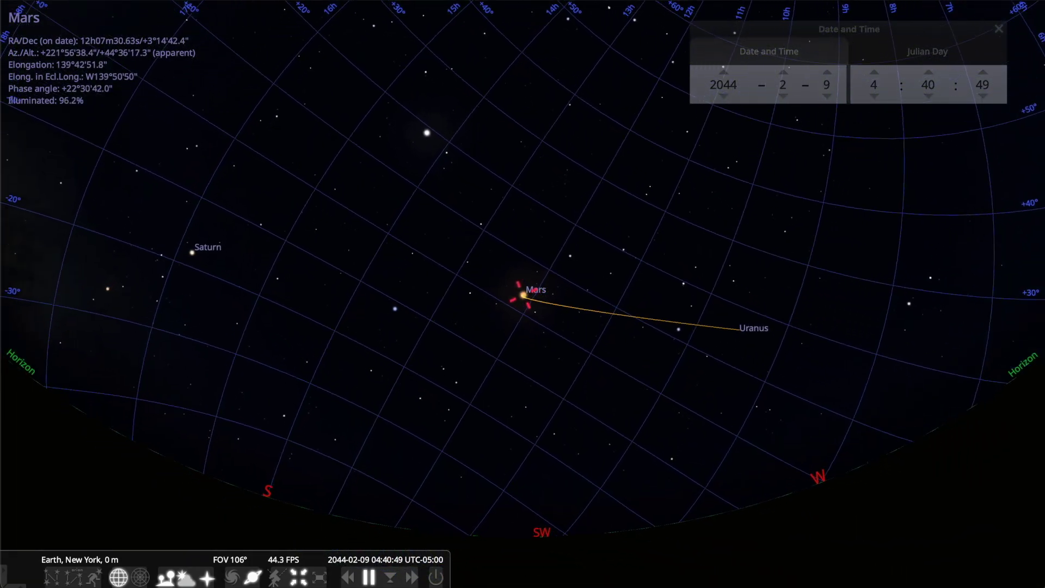
key(equal)
key(equal)
key(equal)
key(equal)
key(equal)
key(equal)
key(equal)
key(equal)
key(equal)
key(equal)
key(equal)
key(equal)
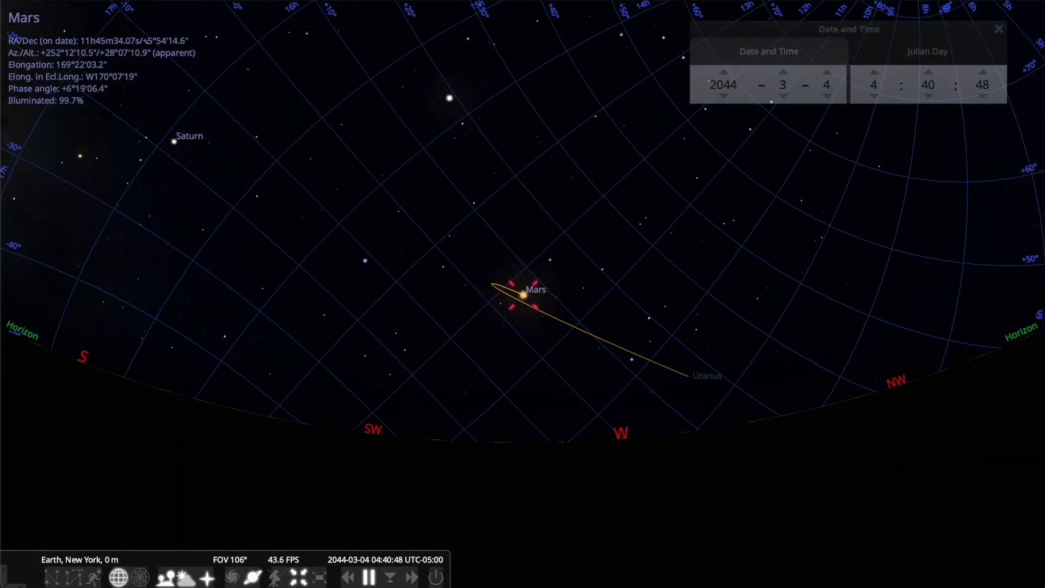
Set the clock back by several hours.
key(ctrl+minus)
key(ctrl+minus)
key(ctrl+minus)
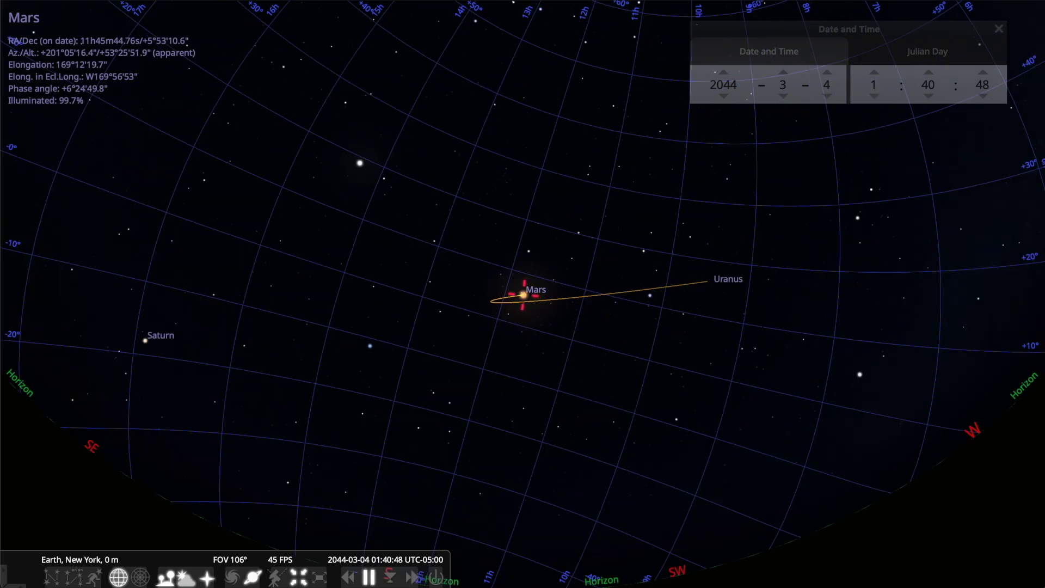
key(ctrl+minus)
key(ctrl+minus)
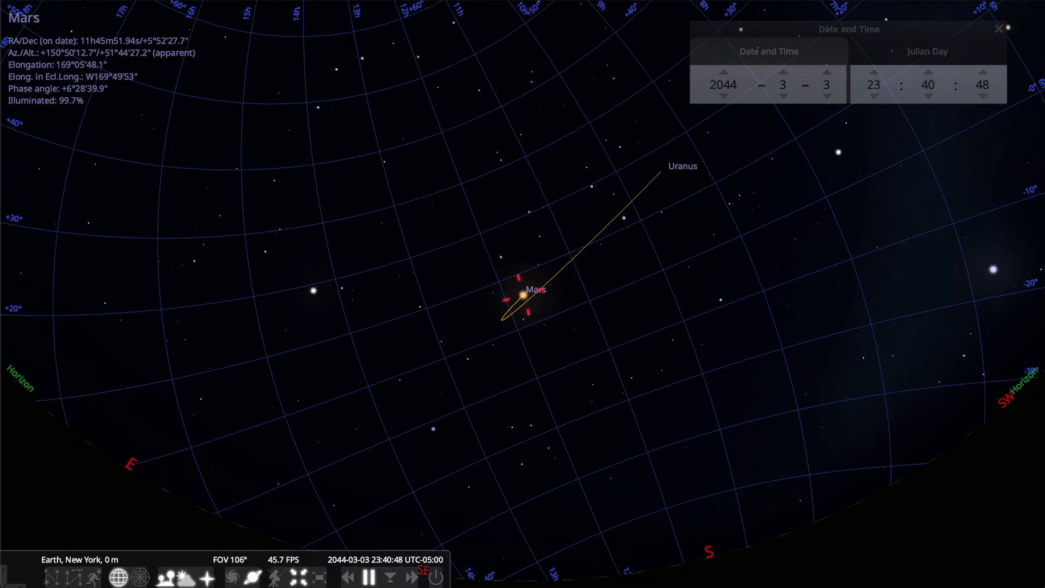
key(ctrl+minus)
key(ctrl+minus)
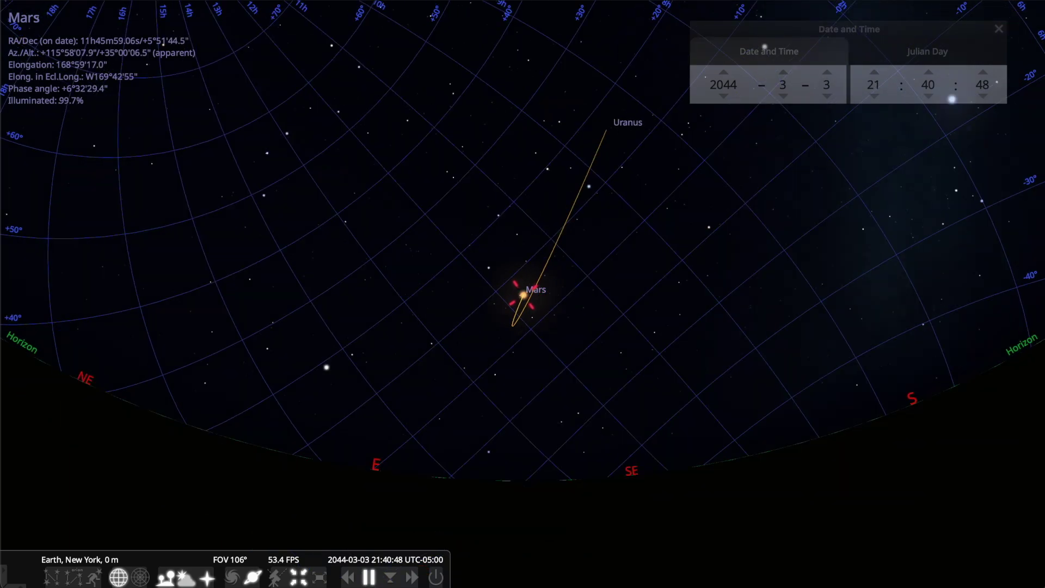
Resume daily steps through April, May and June into early July 2044 as Mars loops.
key(equal)
key(equal)
key(equal)
key(equal)
key(equal)
key(equal)
key(equal)
key(equal)
key(equal)
key(equal)
key(equal)
key(equal)
key(equal)
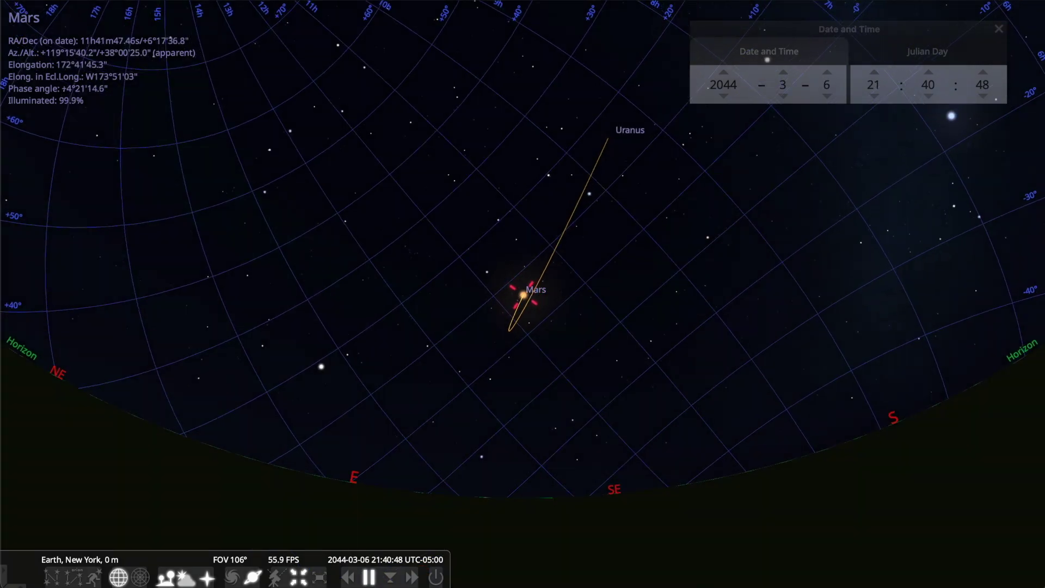
key(equal)
key(equal)
key(equal)
key(equal)
key(equal)
key(equal)
key(equal)
key(equal)
key(equal)
key(equal)
key(equal)
key(equal)
key(equal)
key(equal)
key(equal)
key(equal)
key(equal)
key(equal)
key(equal)
key(equal)
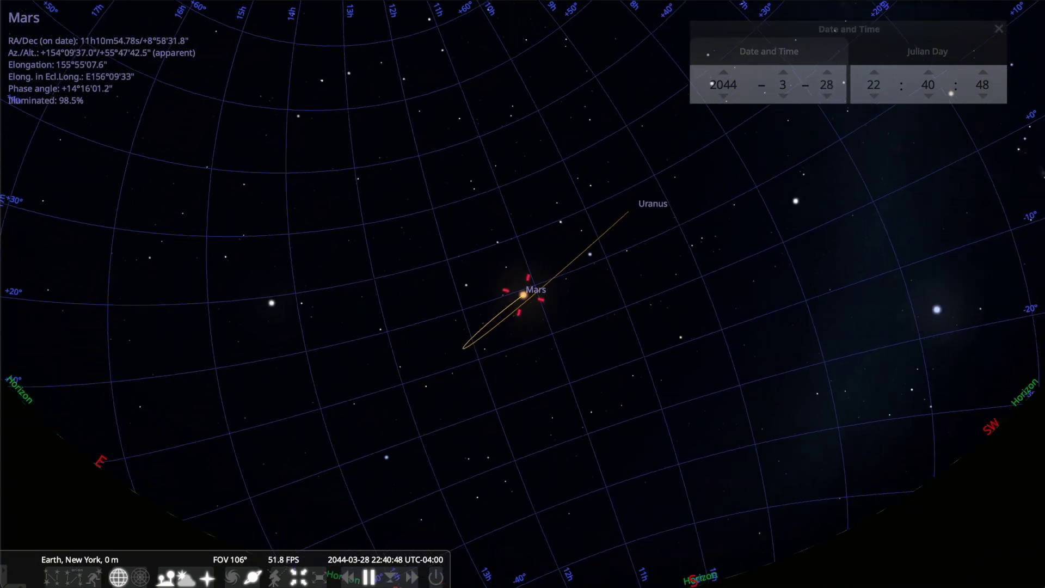
key(equal)
key(equal)
key(equal)
key(equal)
key(equal)
key(equal)
key(equal)
key(equal)
key(equal)
key(equal)
key(equal)
key(equal)
key(equal)
key(equal)
key(equal)
key(equal)
key(equal)
key(equal)
key(equal)
key(equal)
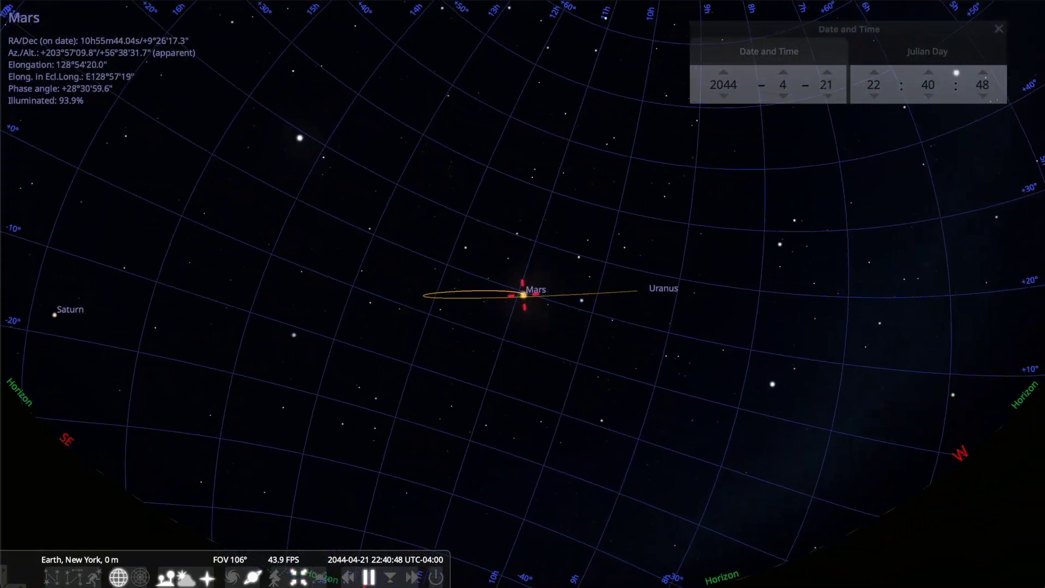
key(equal)
key(equal)
key(equal)
key(equal)
key(equal)
key(equal)
key(equal)
key(equal)
key(equal)
key(equal)
key(equal)
key(equal)
key(equal)
key(equal)
key(equal)
key(equal)
key(equal)
key(equal)
key(equal)
key(equal)
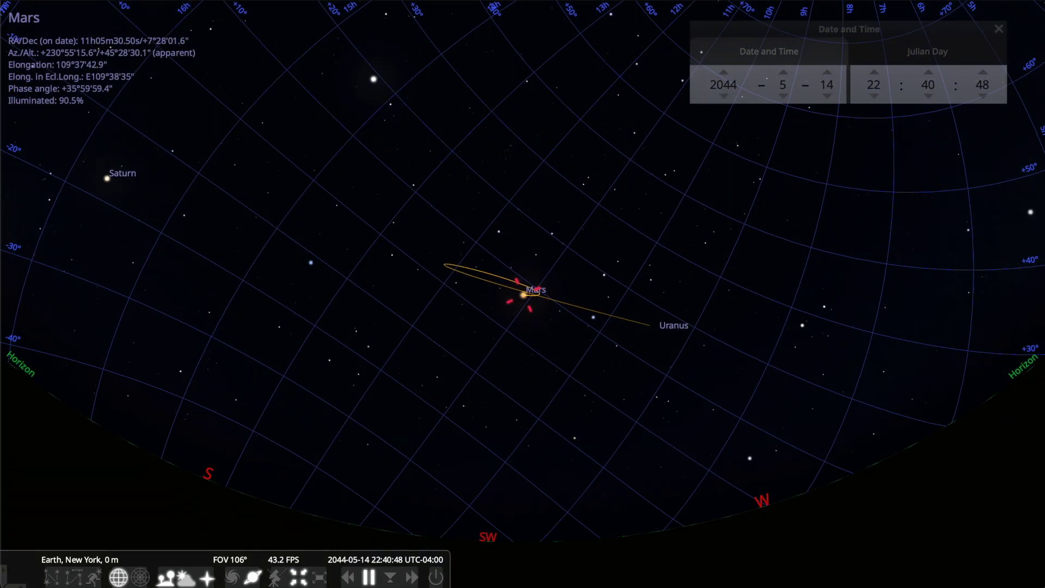
key(equal)
key(equal)
key(equal)
key(equal)
key(equal)
key(equal)
key(equal)
key(equal)
key(equal)
key(equal)
key(equal)
key(equal)
key(equal)
key(equal)
key(equal)
key(equal)
key(equal)
key(equal)
key(equal)
key(equal)
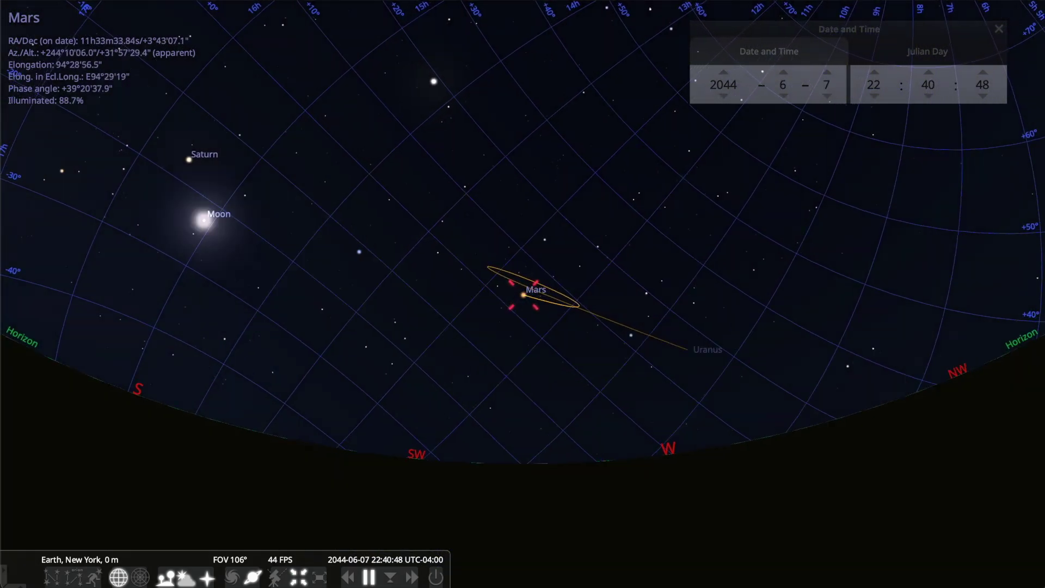
key(equal)
key(equal)
key(equal)
key(equal)
key(equal)
key(equal)
key(equal)
key(equal)
key(equal)
key(equal)
key(equal)
key(equal)
key(equal)
key(equal)
key(equal)
key(equal)
key(equal)
key(equal)
key(equal)
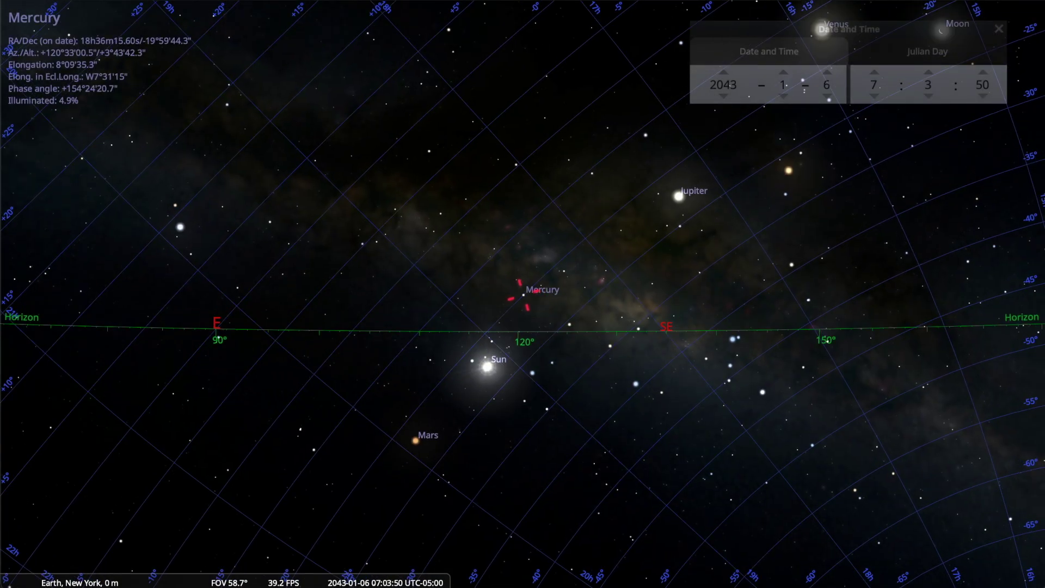
key(equal)
Step the date forward one day at a time into mid-January 2043.
key(equal)
key(equal)
key(equal)
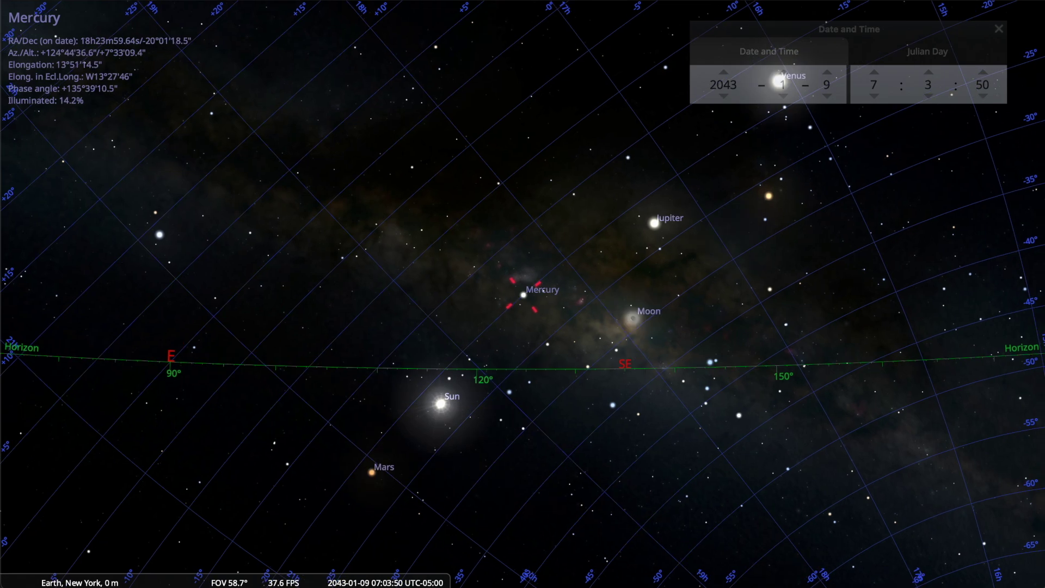
key(equal)
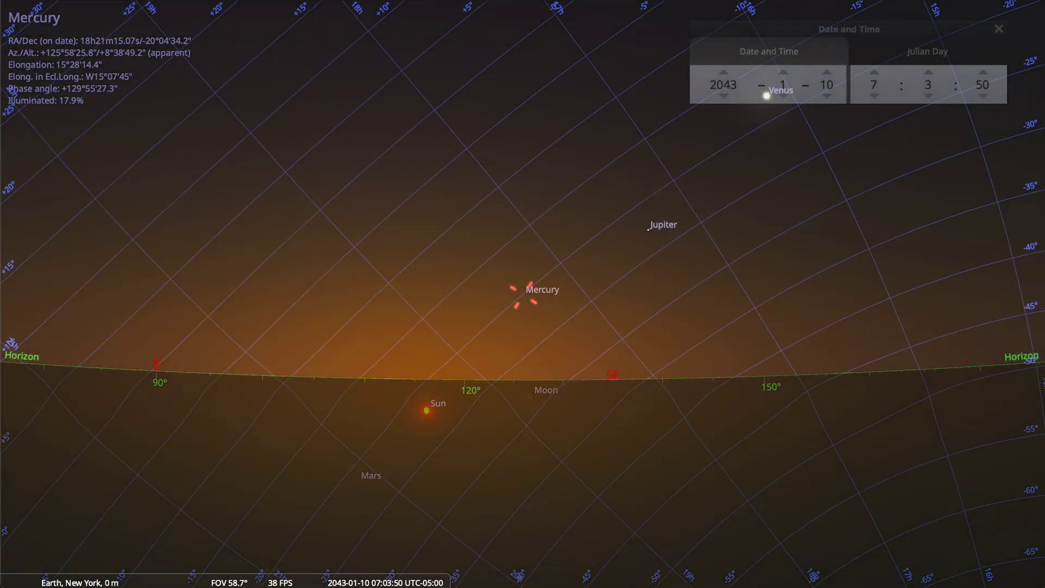
key(equal)
key(equal)
key(equal)
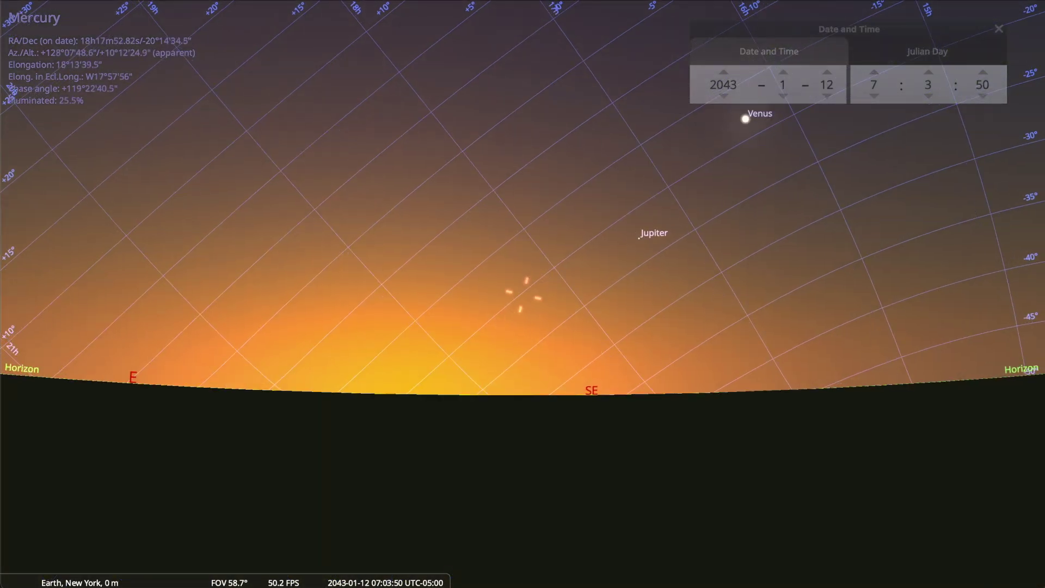
key(equal)
key(equal)
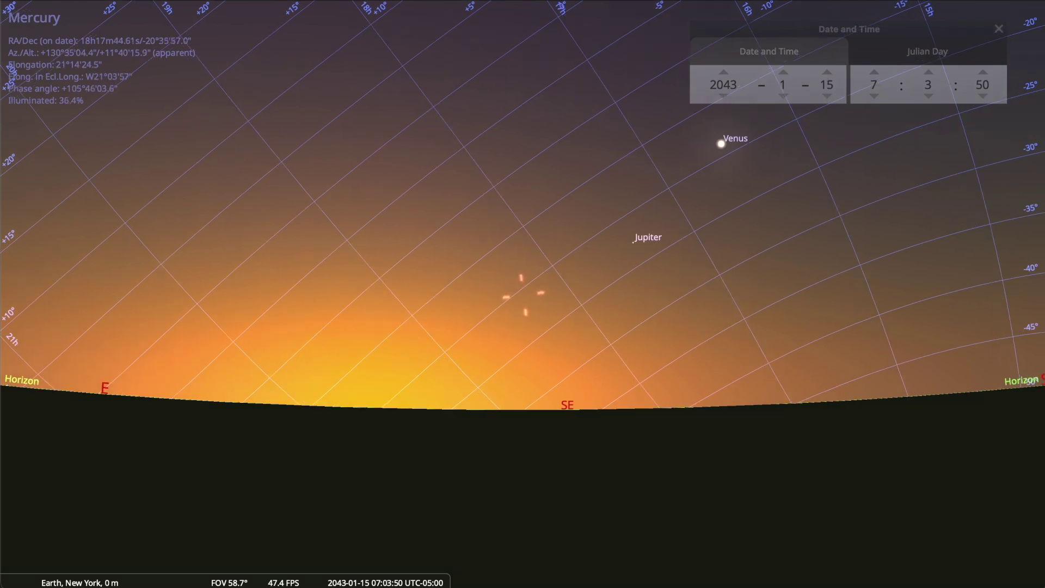
Advance to 23 January while hiding and restoring atmosphere and ground to compare Mercury's position.
key(a)
key(g)
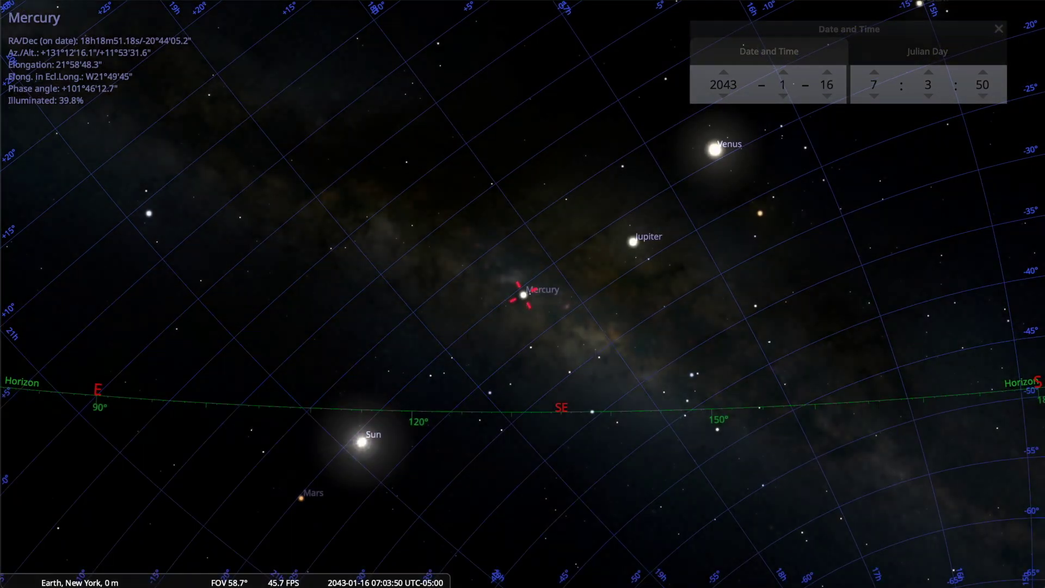
key(equal)
key(equal)
key(equal)
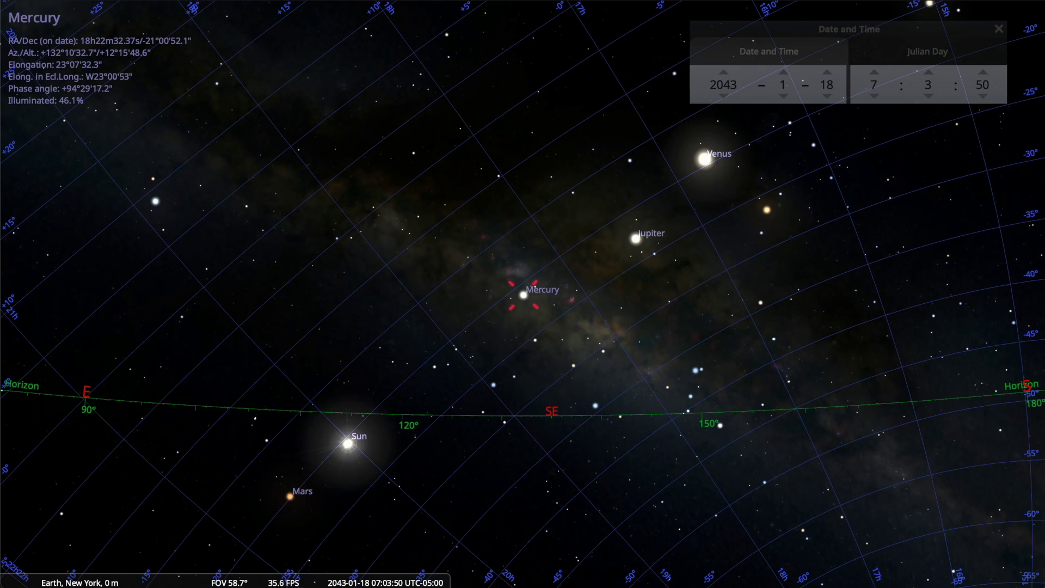
key(a)
key(g)
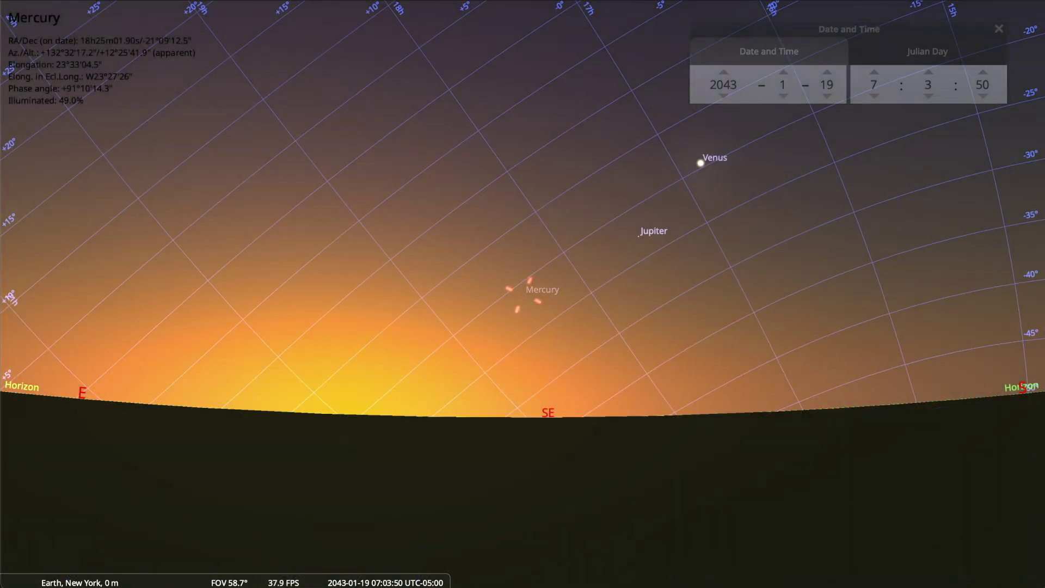
key(equal)
key(equal)
key(equal)
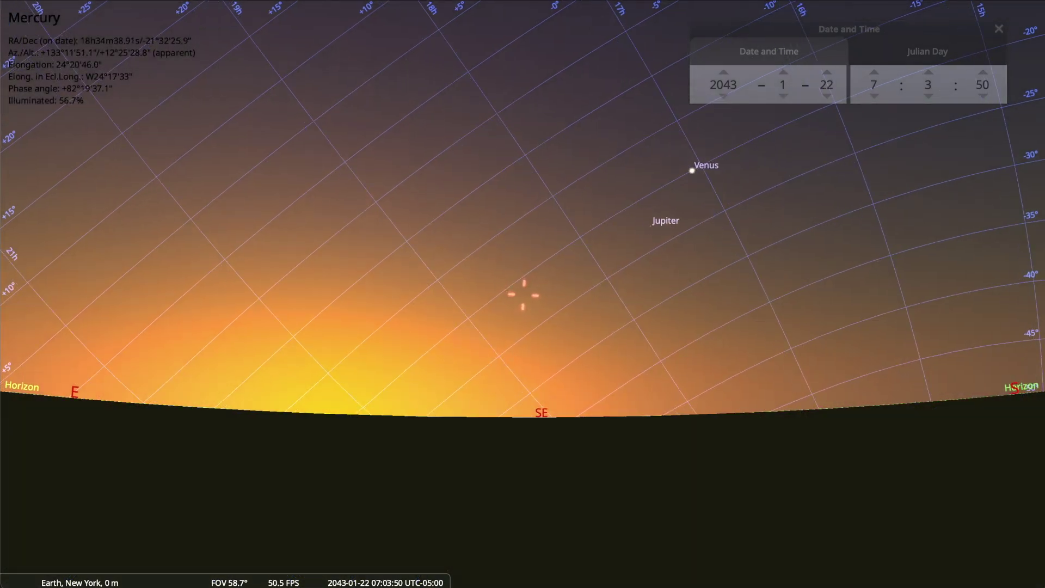
key(equal)
key(a)
key(g)
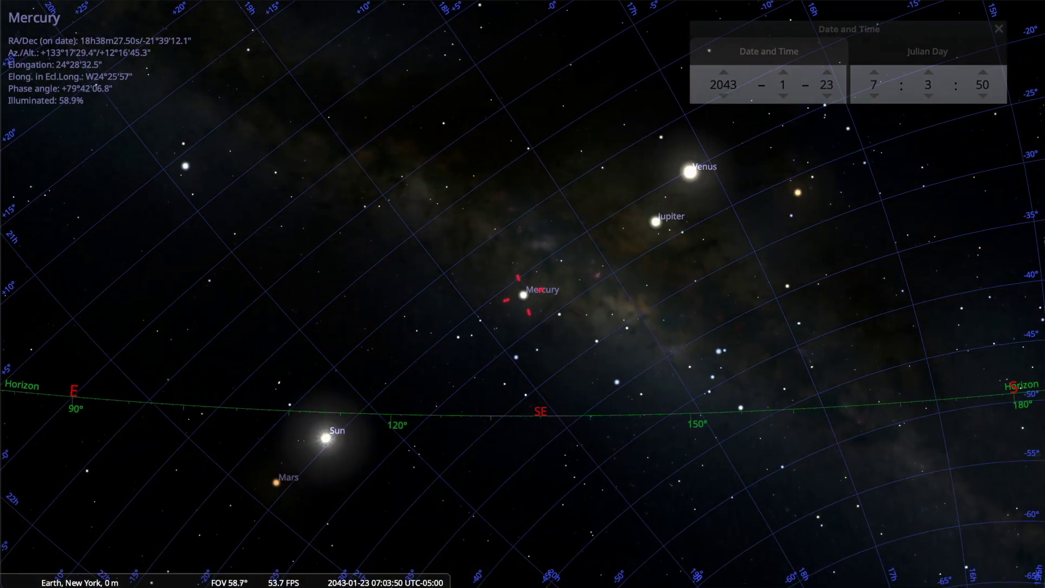
Continue into February, hiding then restoring ground and atmosphere once more.
key(equal)
key(equal)
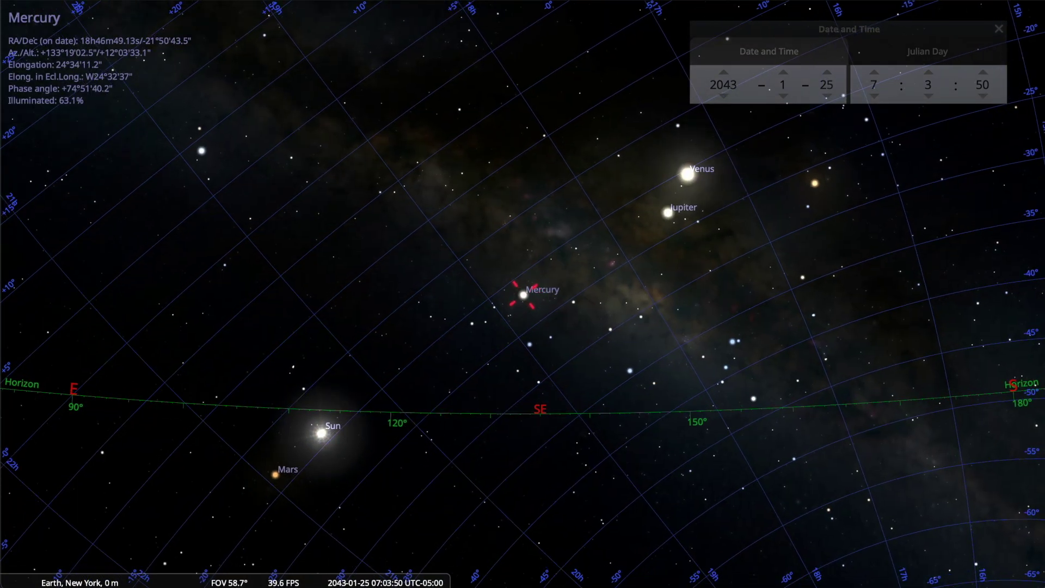
key(a)
key(g)
key(equal)
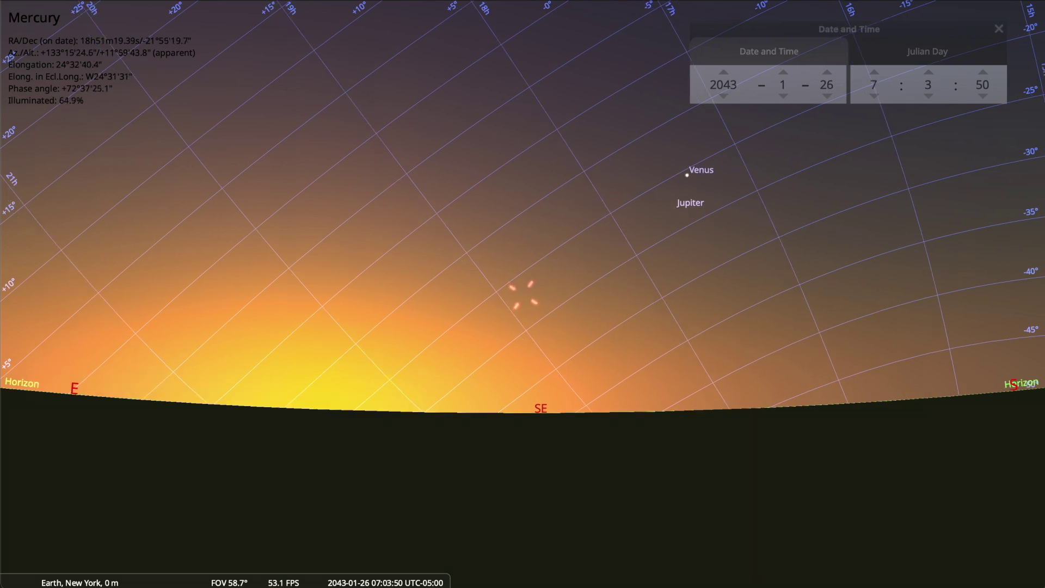
key(equal)
key(equal)
key(equal)
key(equal)
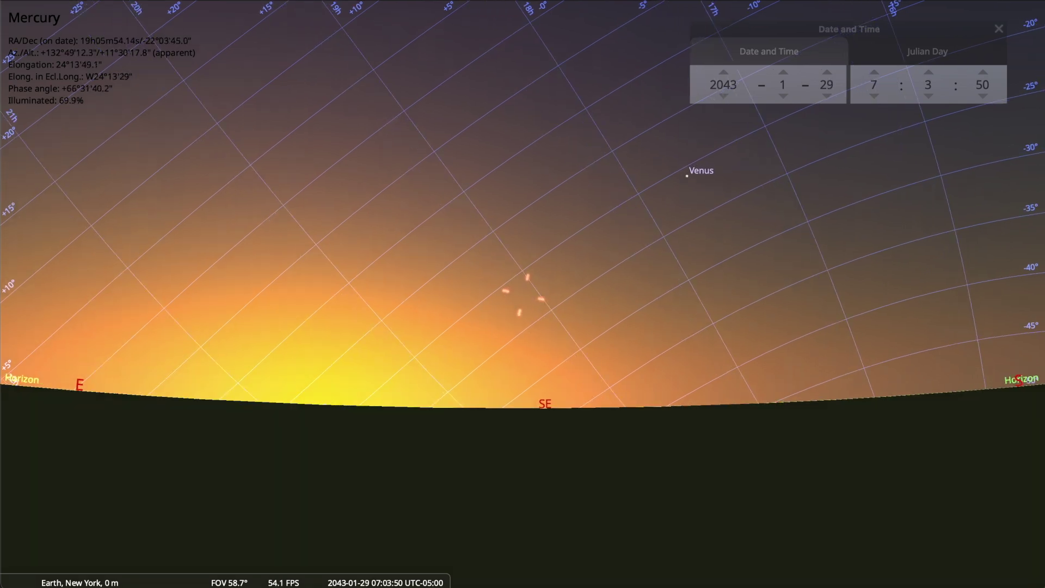
key(equal)
key(g)
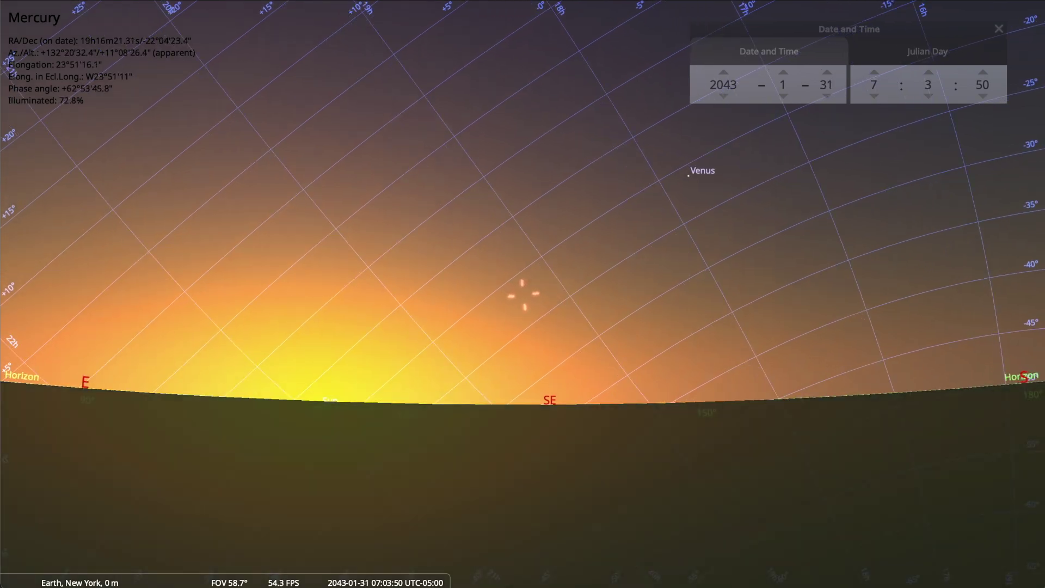
key(a)
key(equal)
key(equal)
key(equal)
key(equal)
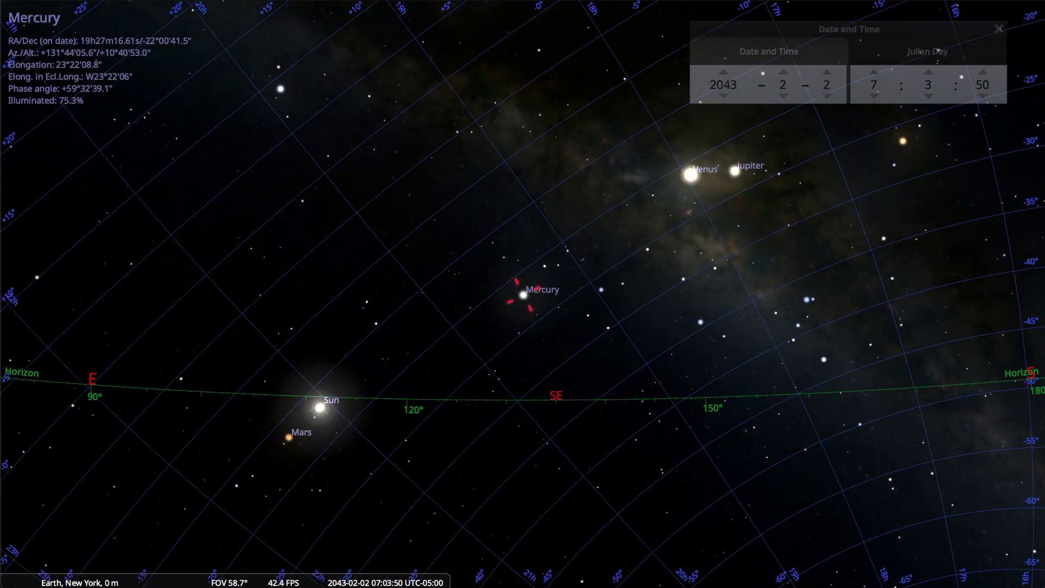
key(equal)
key(equal)
key(equal)
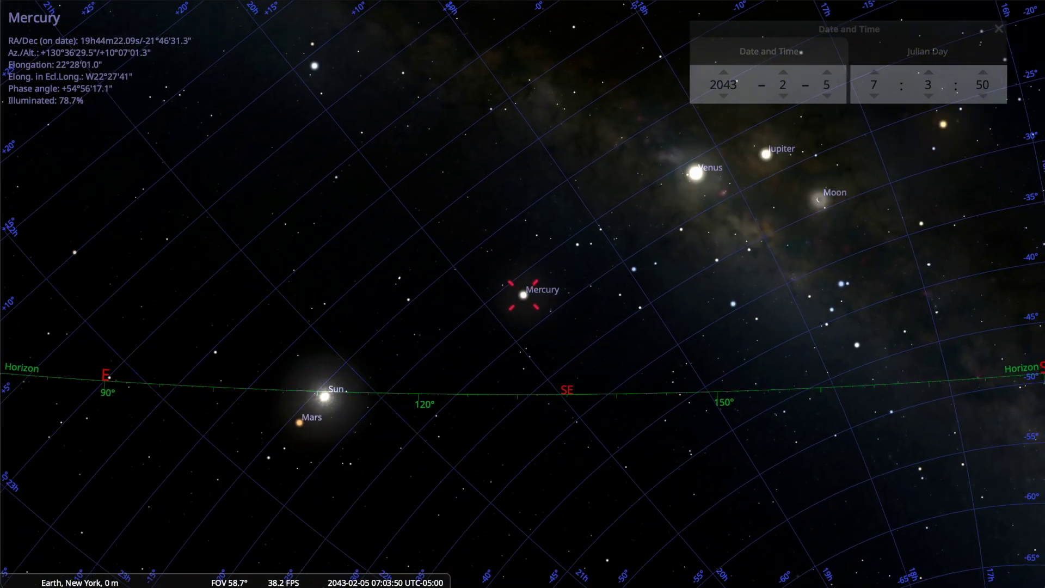
key(a)
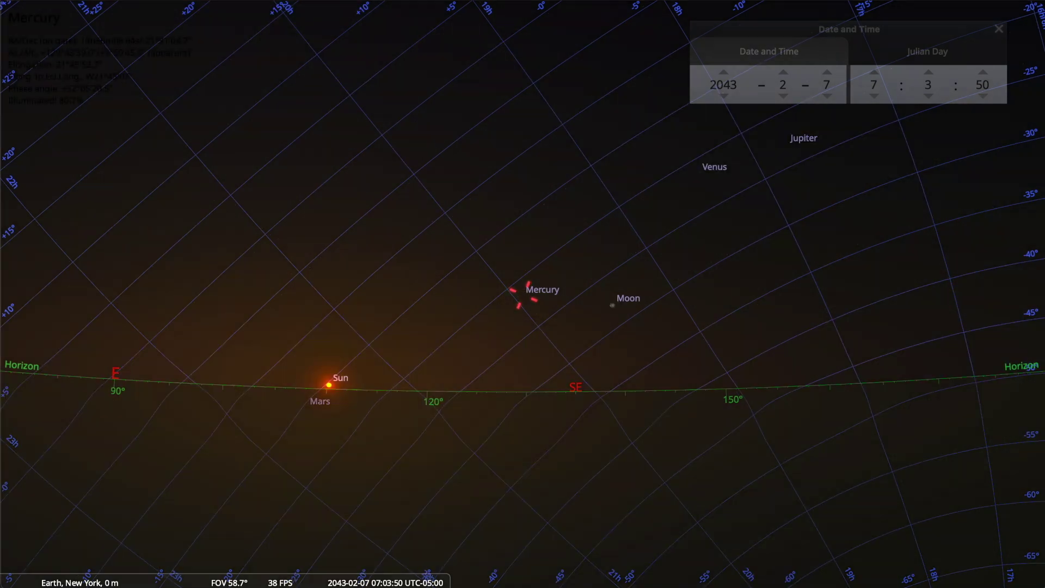
key(g)
key(equal)
key(equal)
key(equal)
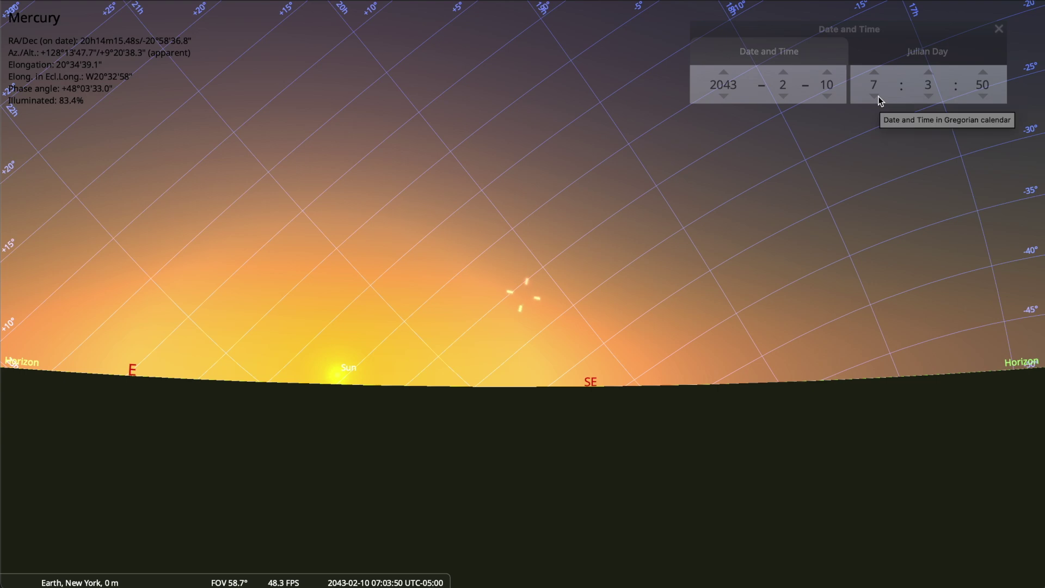
Wind the minutes back from 07:03 to about 06:41 on 10 February 2043.
click(929, 95)
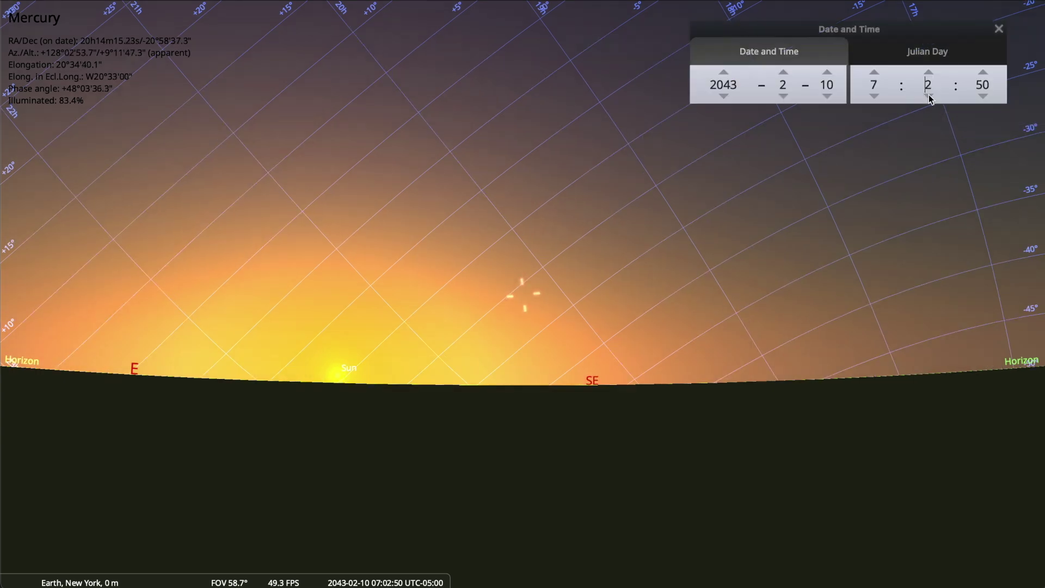
click(929, 96)
click(929, 96)
click(929, 96)
click(929, 95)
click(929, 96)
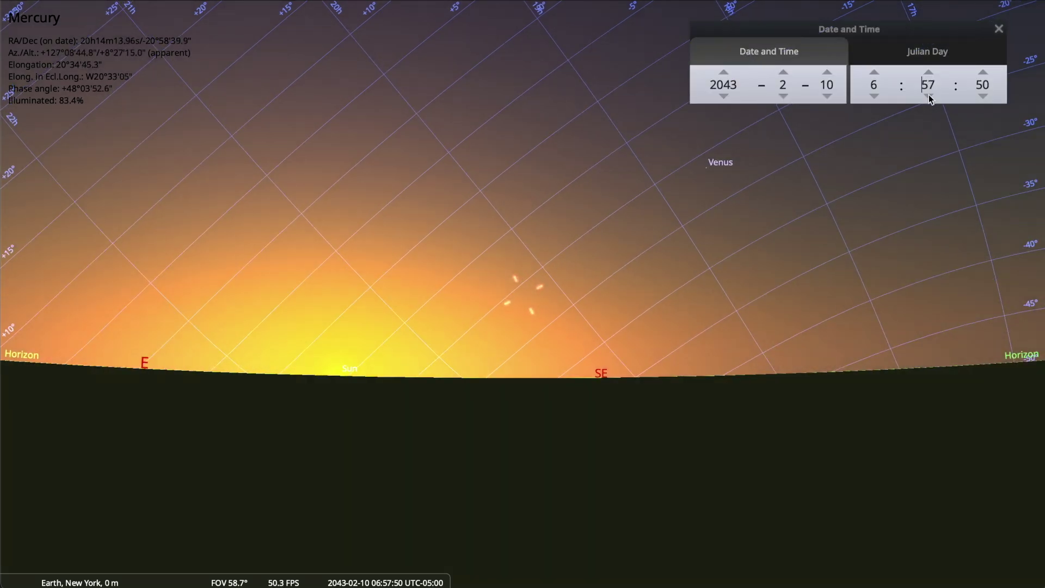
click(929, 95)
click(929, 96)
click(929, 95)
click(929, 96)
click(929, 96)
click(929, 96)
click(929, 95)
click(929, 95)
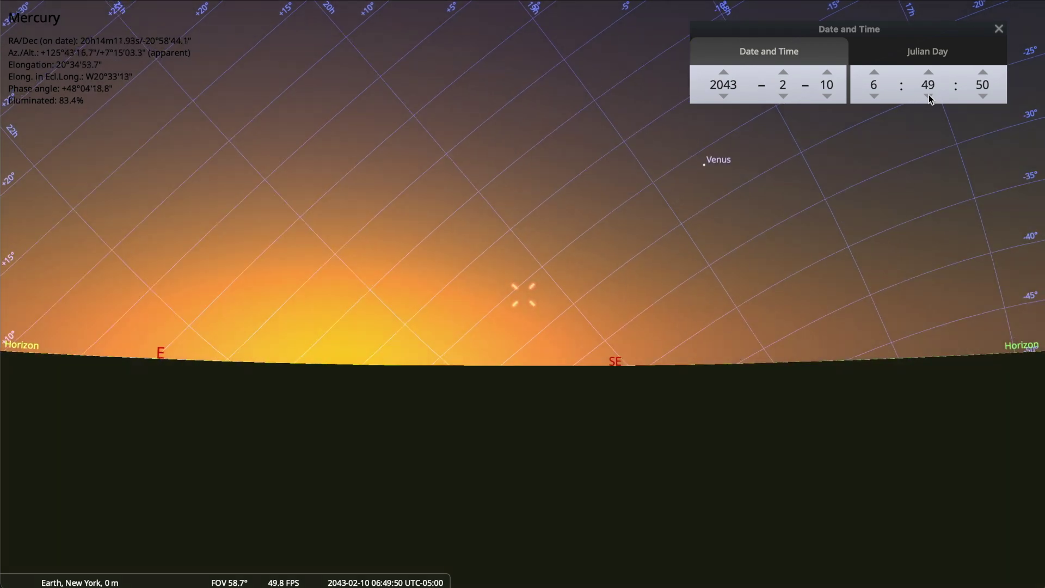
click(929, 95)
click(929, 95)
click(929, 96)
click(928, 95)
click(929, 96)
click(929, 96)
click(929, 96)
click(929, 96)
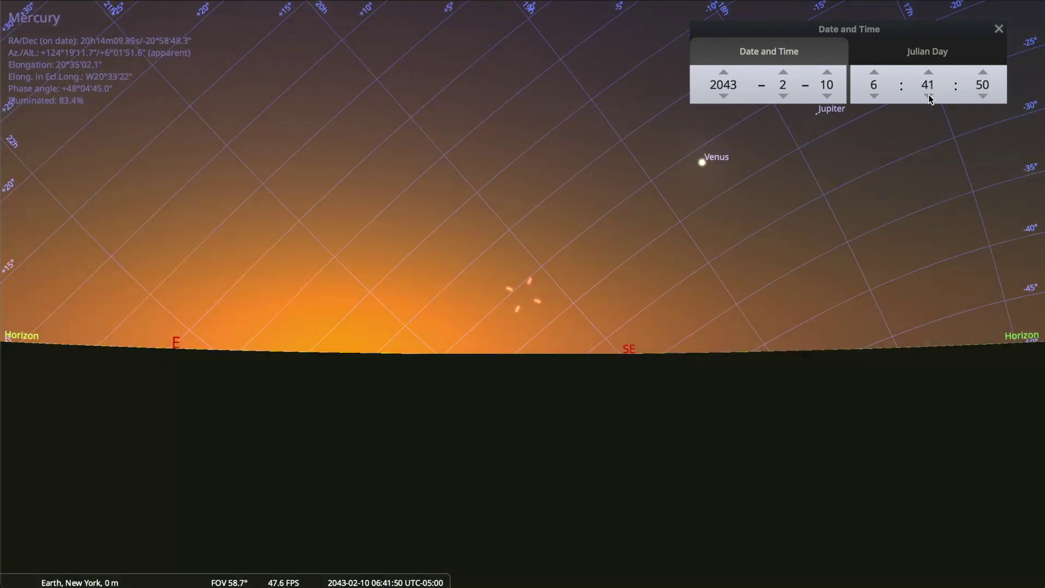
click(929, 96)
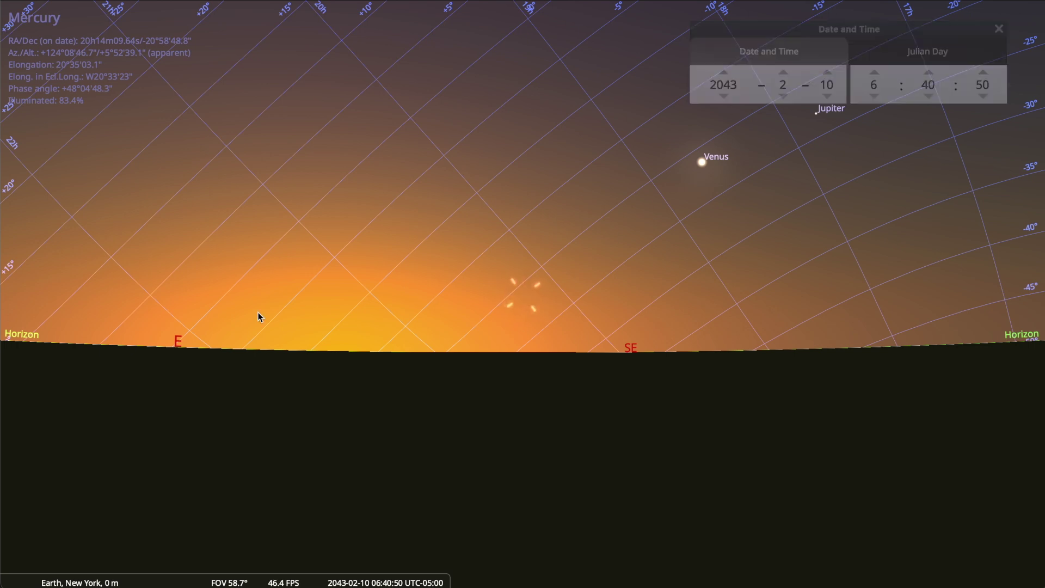
Advance Mercury's date at 06:40:50 through February to 1 March 2043, then step back into January.
mouse_move(3, 573)
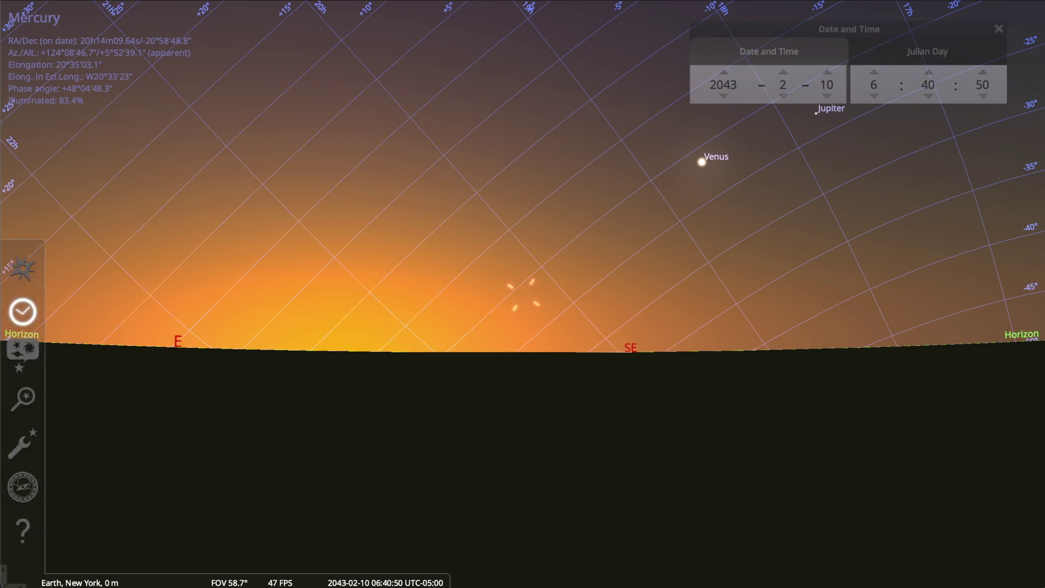
key(equal)
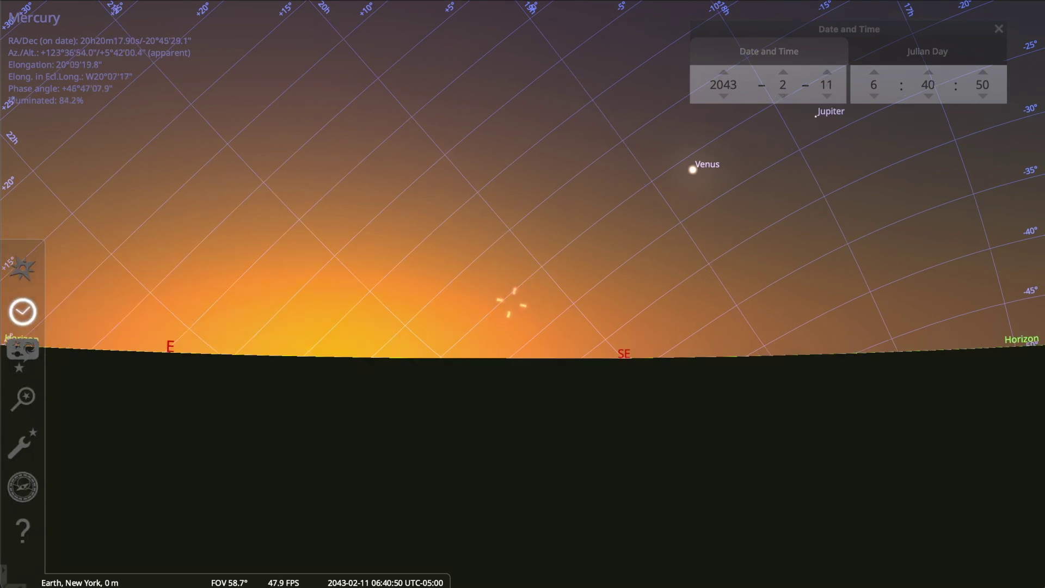
key(equal)
key(equal)
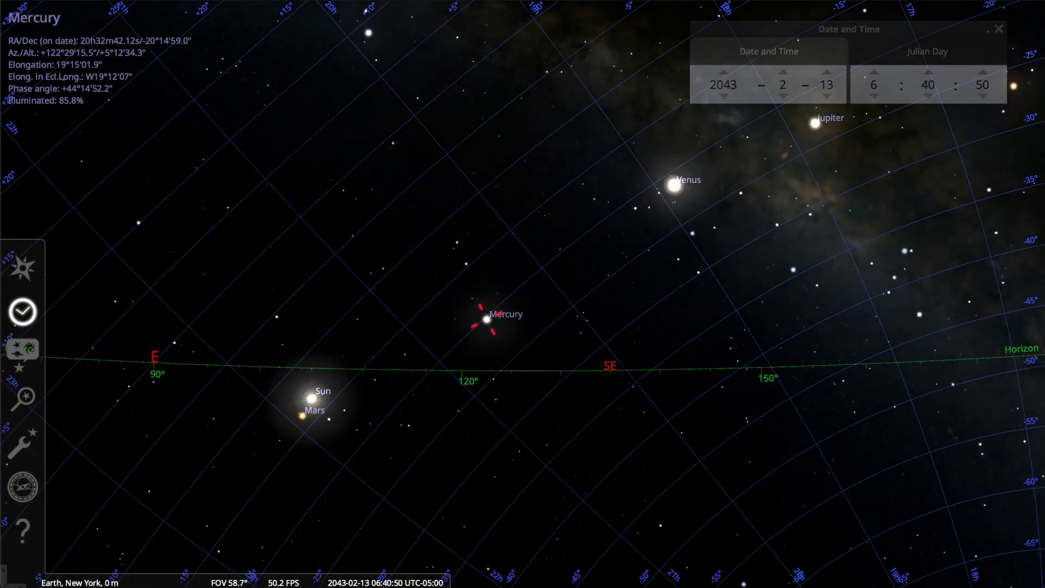
key(equal)
key(equal)
key(equal)
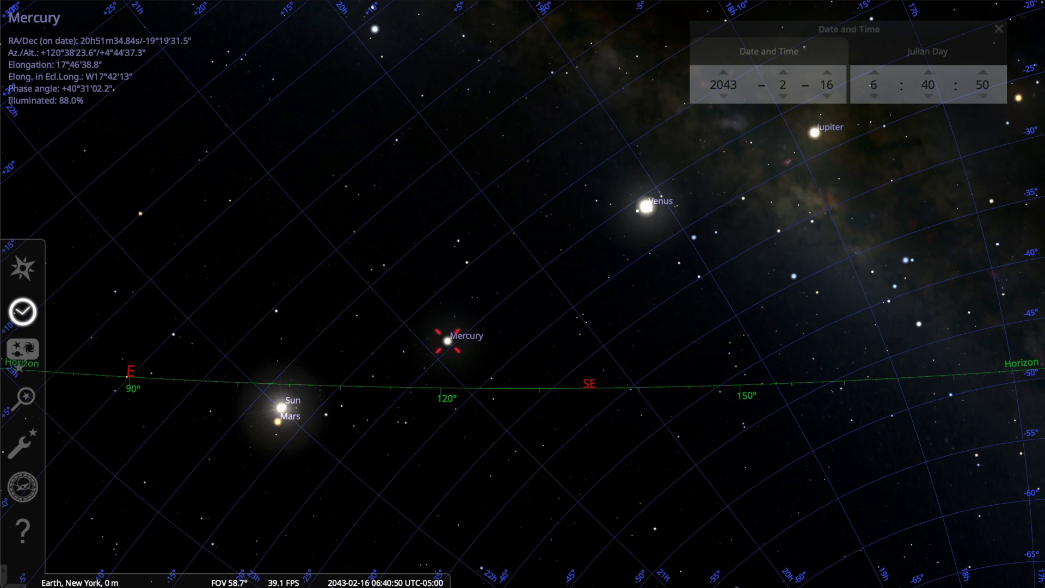
key(equal)
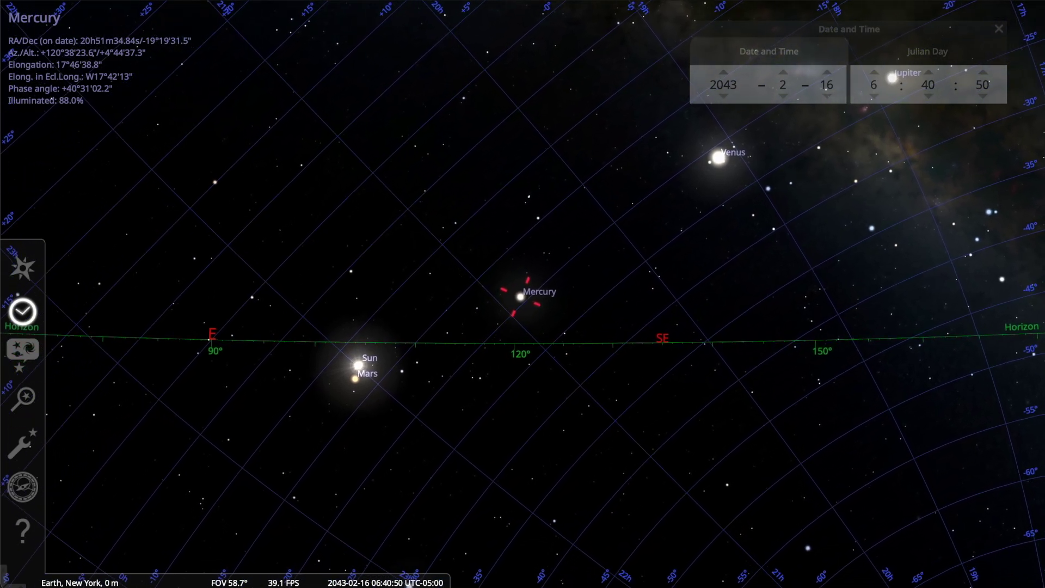
key(equal)
key(equal)
key(equal)
key(equal)
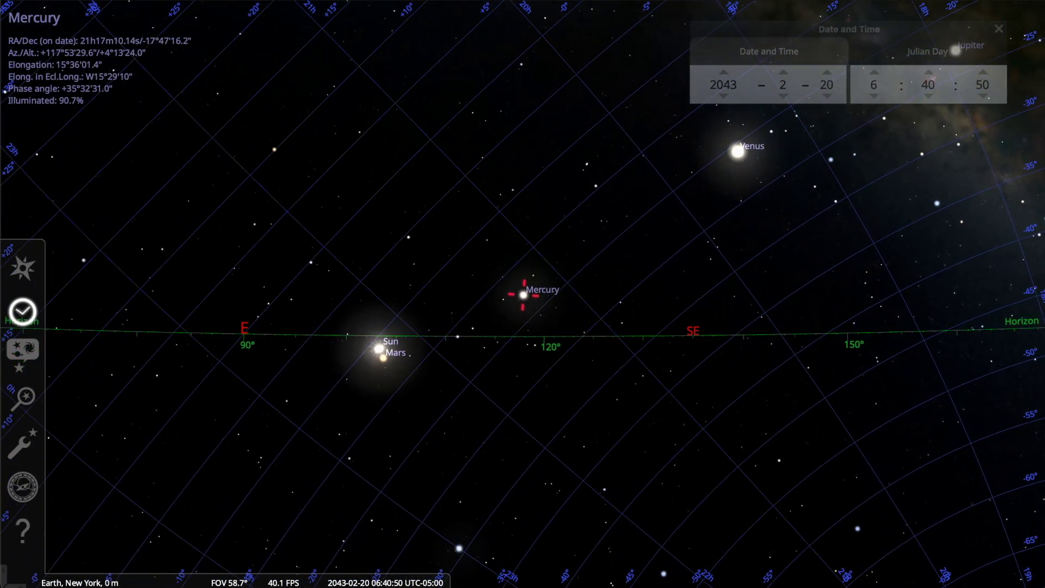
key(equal)
key(equal)
key(equal)
key(equal)
key(equal)
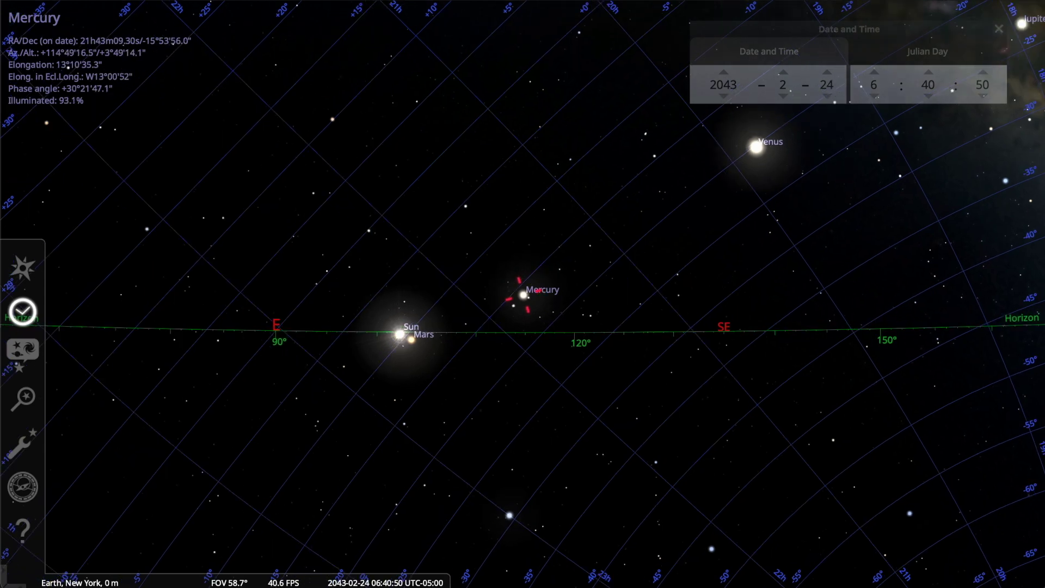
key(equal)
key(equal)
key(equal)
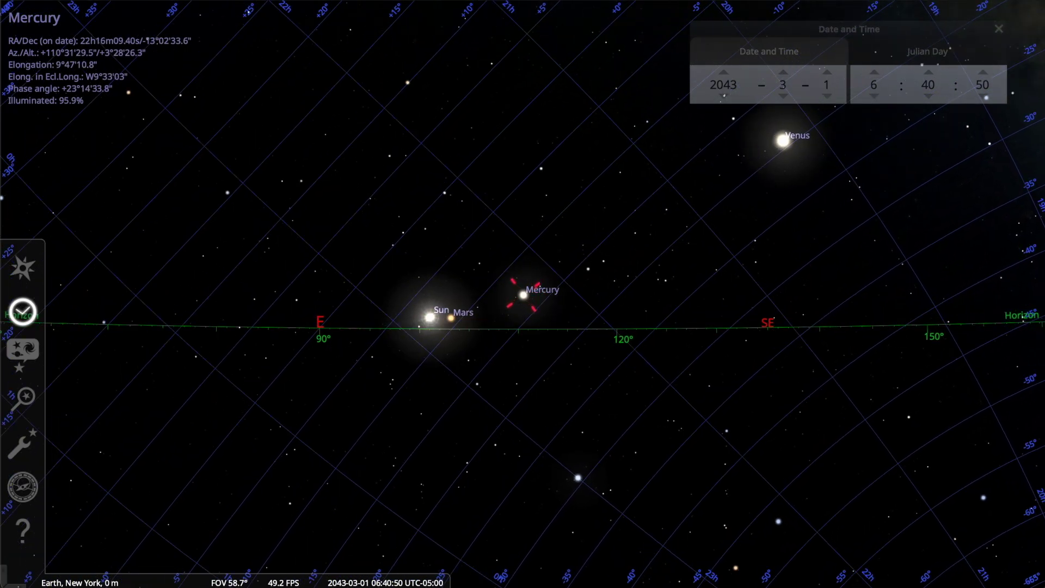
key(minus)
key(minus)
key(minus)
key(minus)
key(minus)
key(minus)
key(minus)
key(minus)
key(minus)
key(minus)
key(minus)
key(minus)
key(minus)
key(minus)
key(minus)
key(minus)
key(minus)
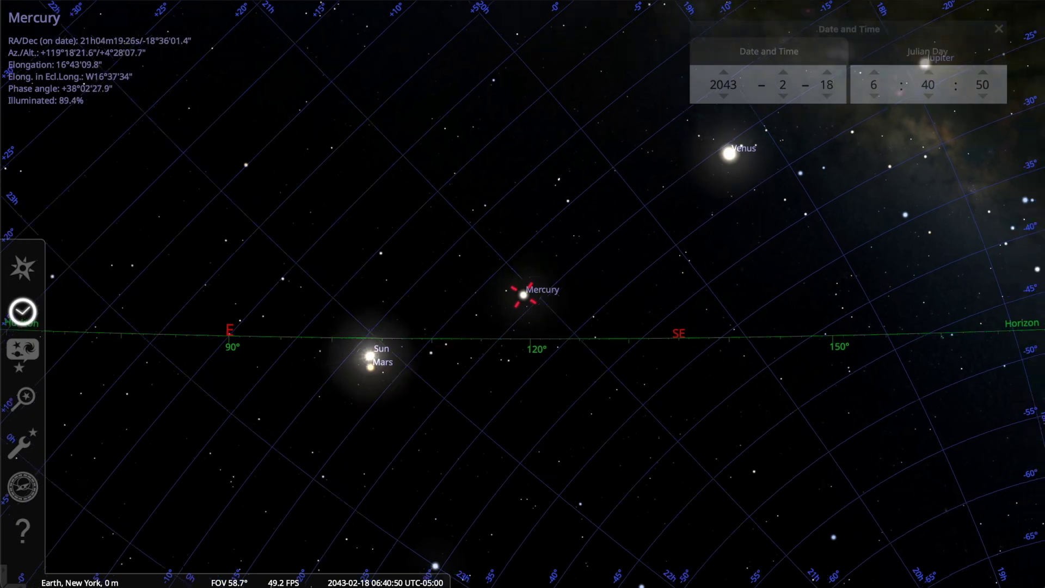
key(minus)
key(minus)
key(minus)
key(minus)
key(minus)
key(minus)
key(minus)
key(minus)
key(minus)
key(minus)
key(minus)
key(minus)
key(minus)
key(minus)
key(minus)
key(minus)
key(minus)
key(minus)
key(minus)
key(minus)
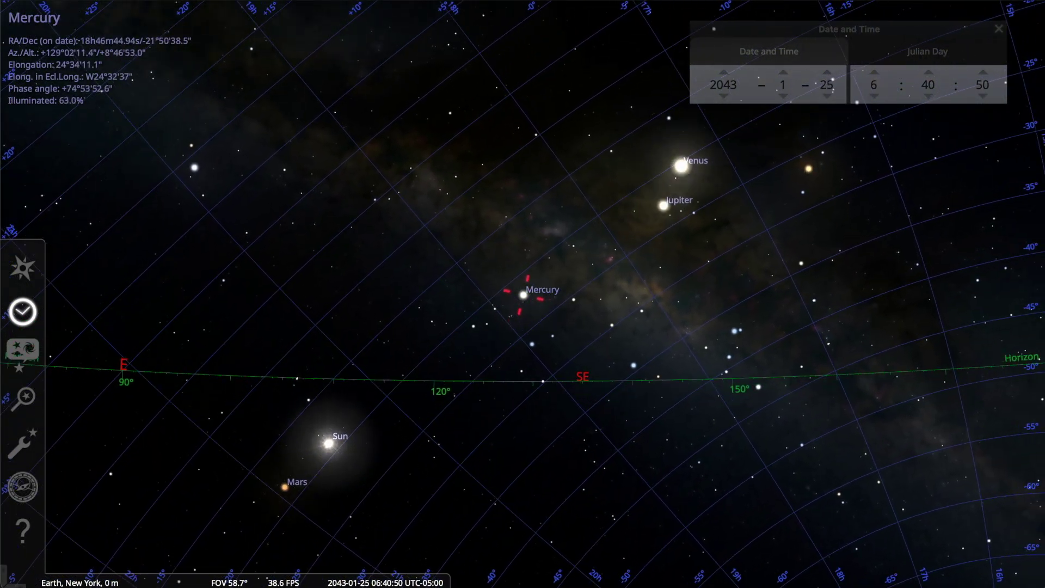
Step back to 2 January, then advance day by day toward mid-February following Mercury.
key(minus)
key(minus)
key(minus)
key(minus)
key(minus)
key(minus)
key(minus)
key(minus)
key(minus)
key(minus)
key(minus)
key(minus)
key(minus)
key(minus)
key(minus)
key(minus)
key(minus)
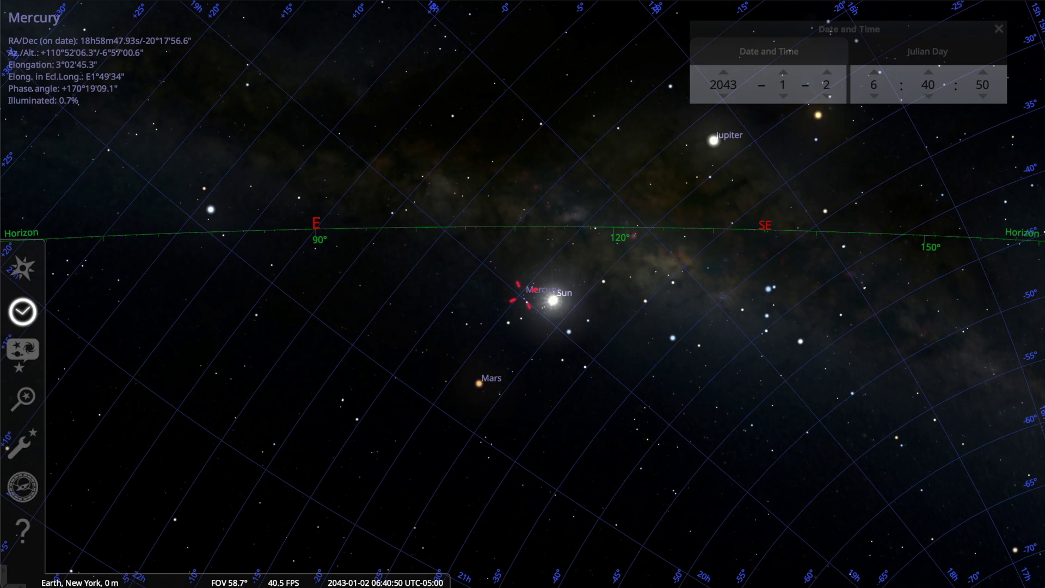
key(equal)
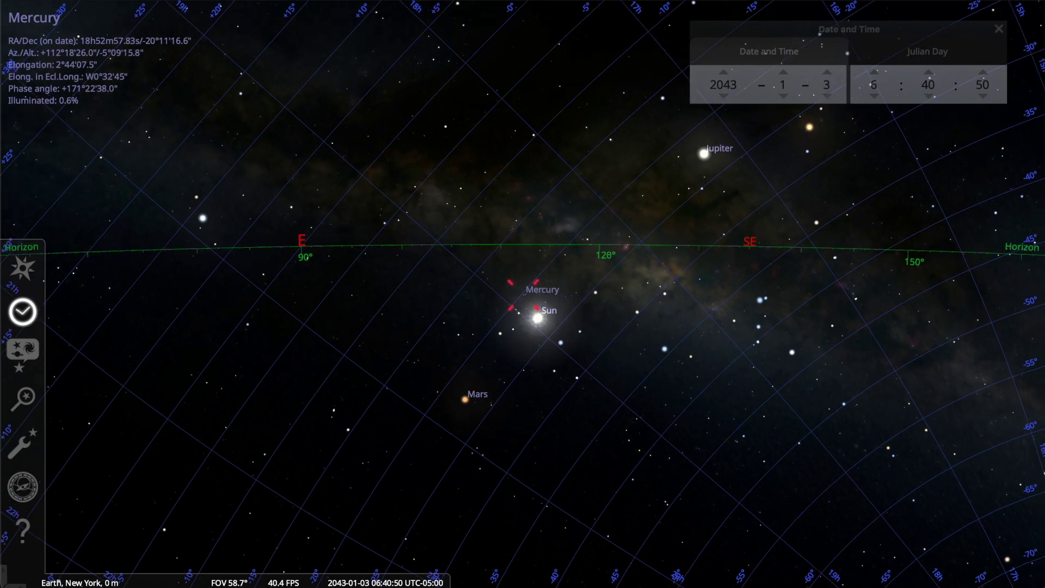
key(equal)
key(equal)
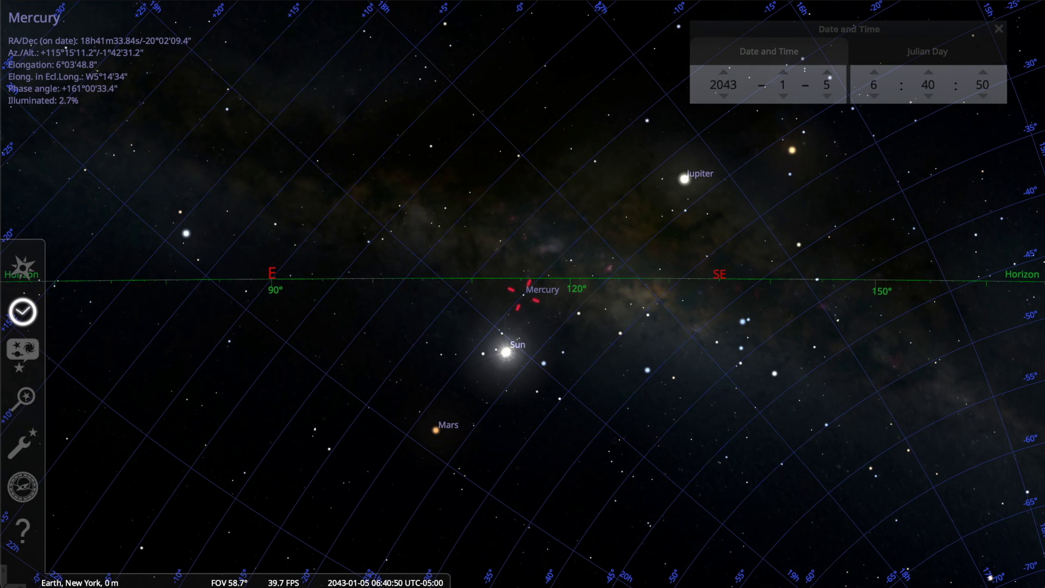
key(equal)
key(equal)
key(equal)
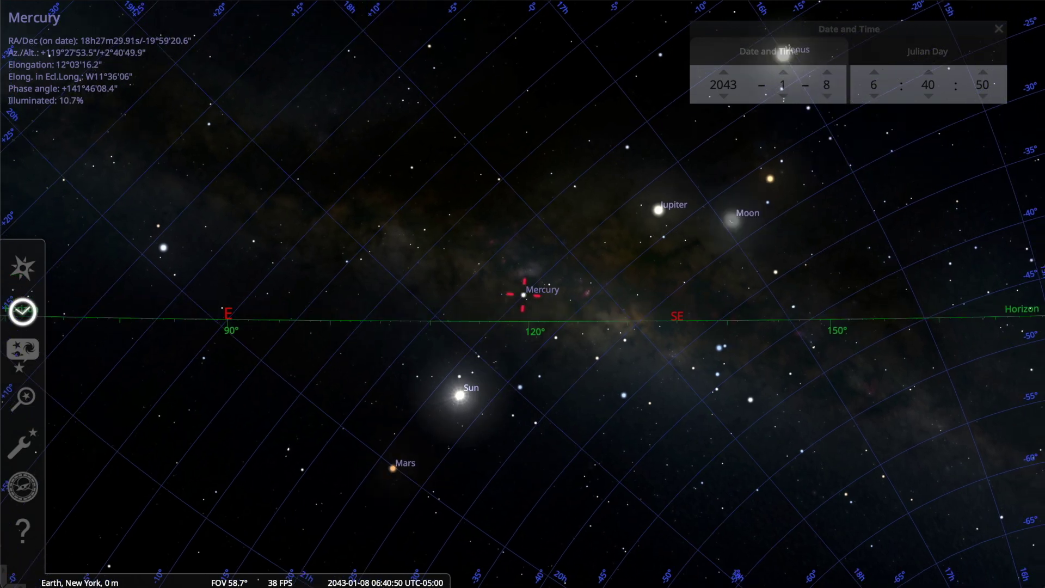
key(equal)
key(equal)
key(equal)
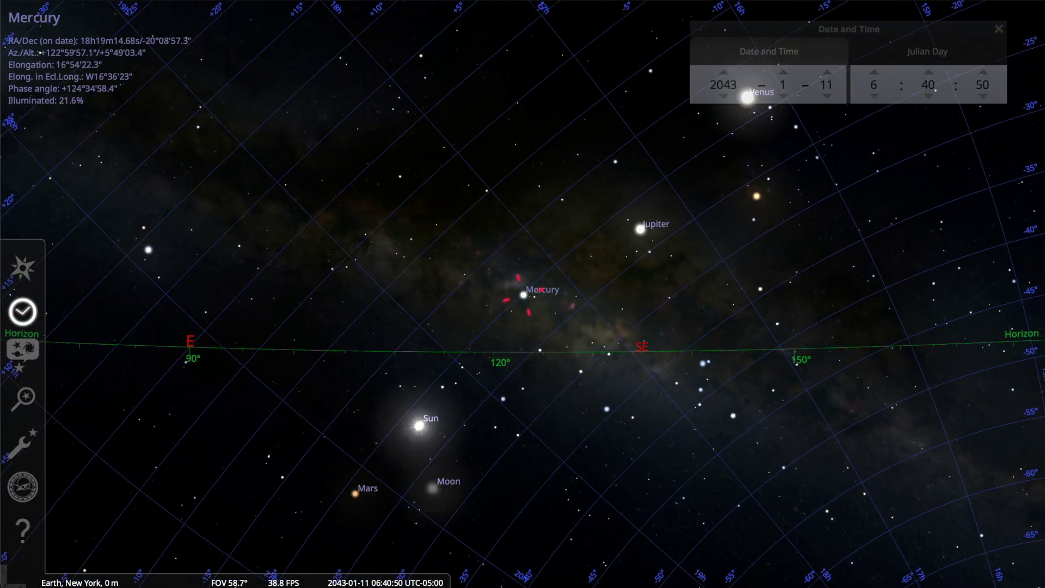
key(equal)
key(equal)
key(equal)
key(equal)
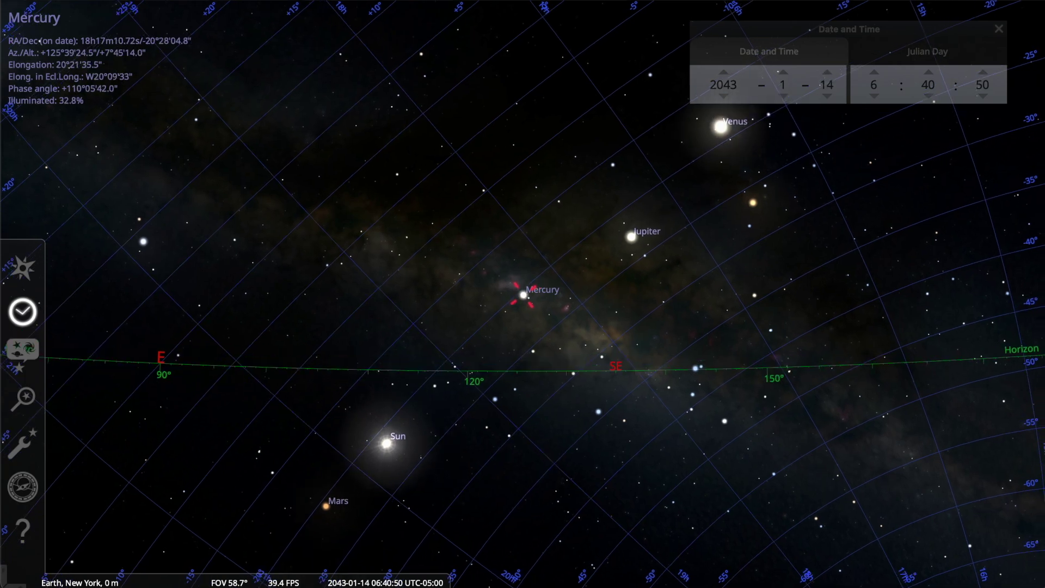
key(equal)
key(equal)
key(equal)
key(equal)
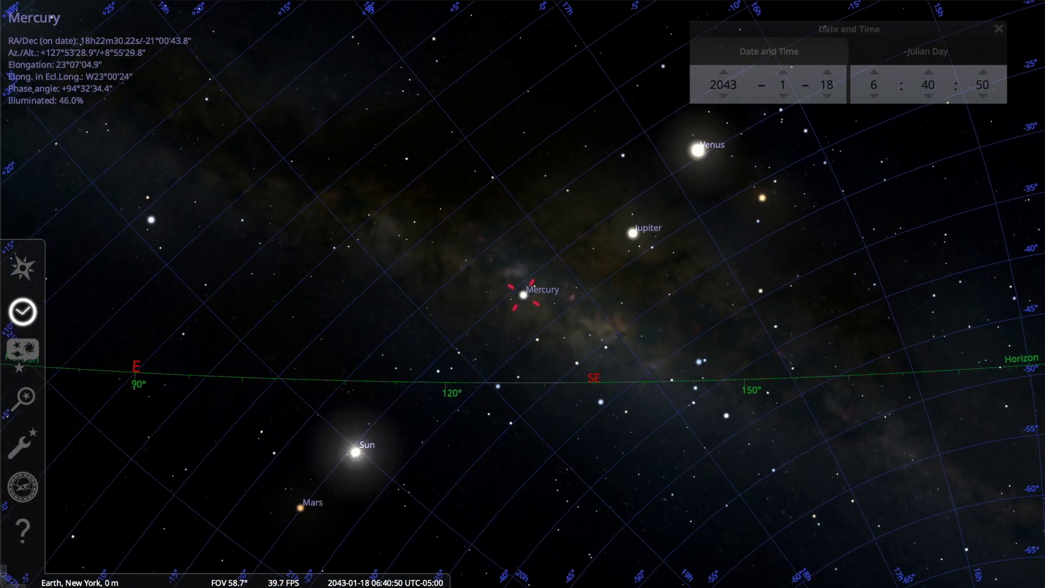
key(equal)
key(equal)
key(equal)
key(equal)
key(equal)
key(equal)
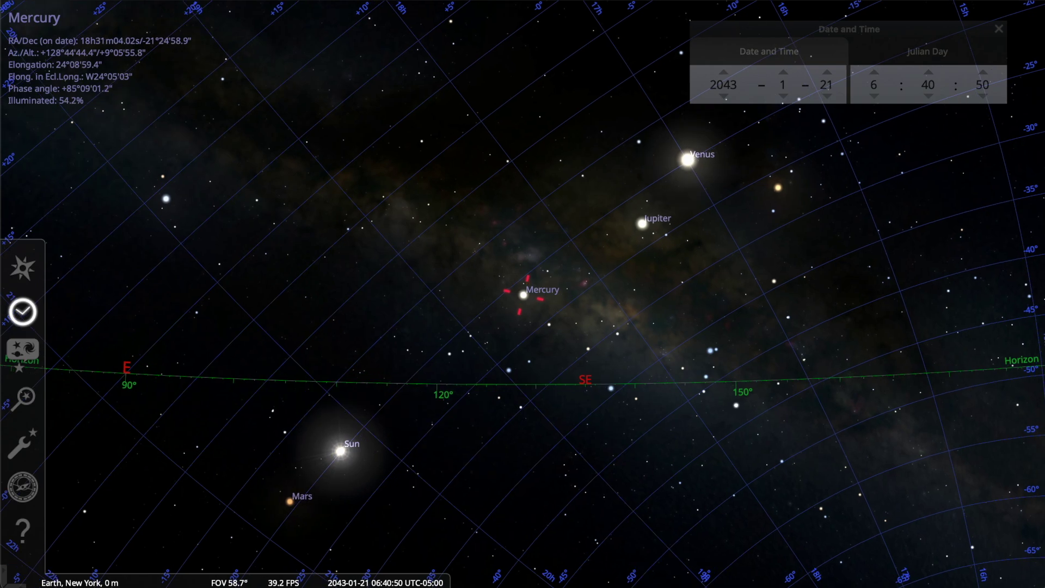
key(equal)
key(equal)
key(equal)
key(equal)
key(equal)
key(equal)
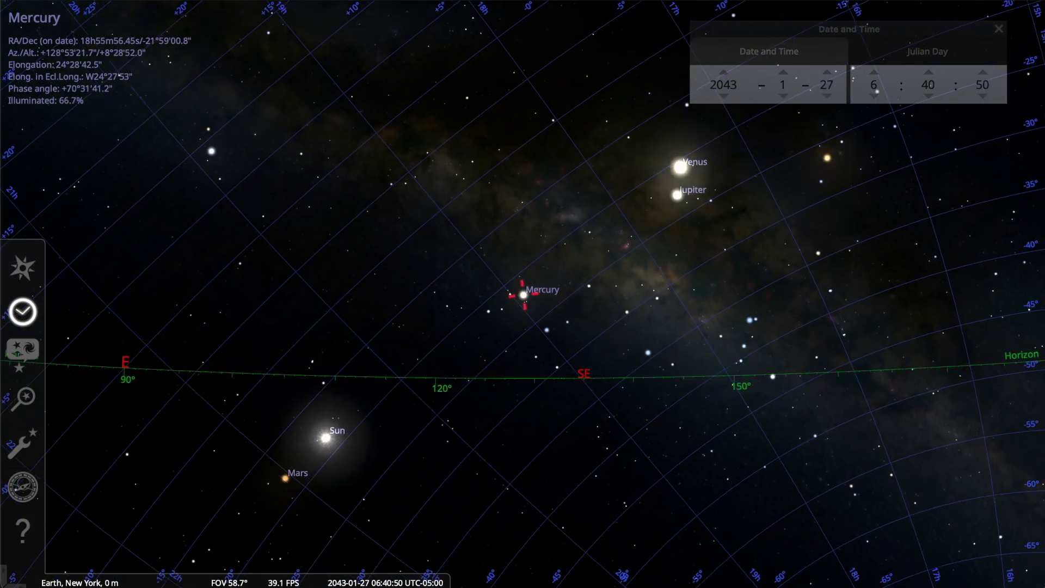
key(equal)
key(equal)
key(equal)
key(equal)
key(equal)
key(equal)
key(equal)
key(equal)
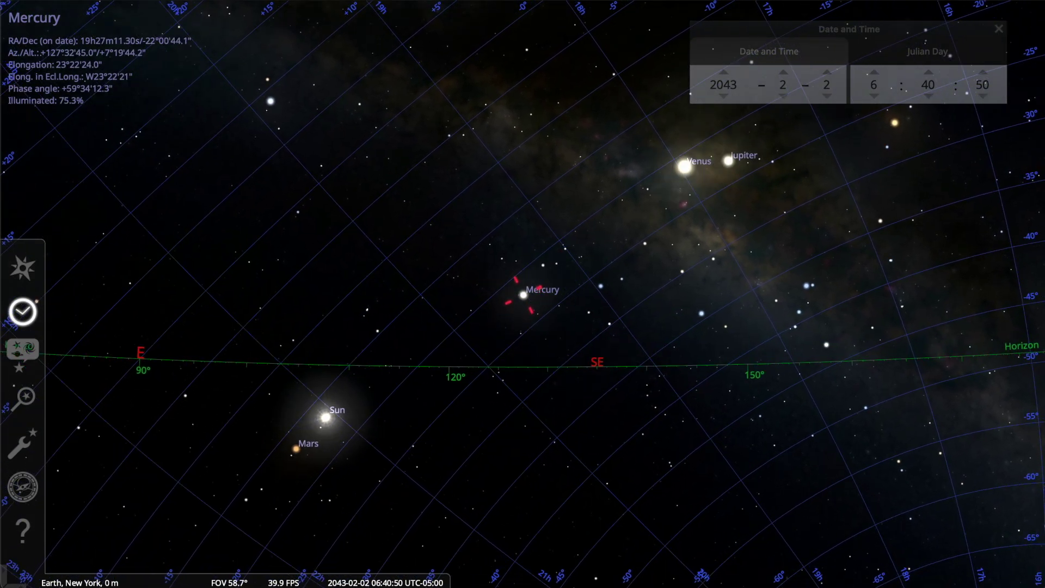
key(equal)
key(equal)
key(equal)
key(equal)
key(equal)
key(equal)
key(equal)
key(equal)
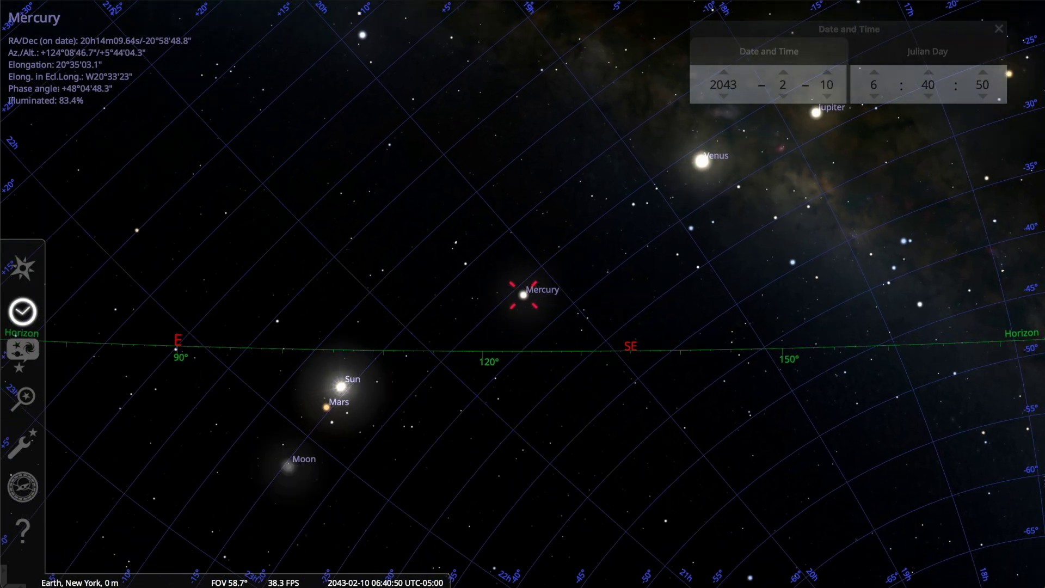
key(equal)
key(equal)
key(equal)
key(equal)
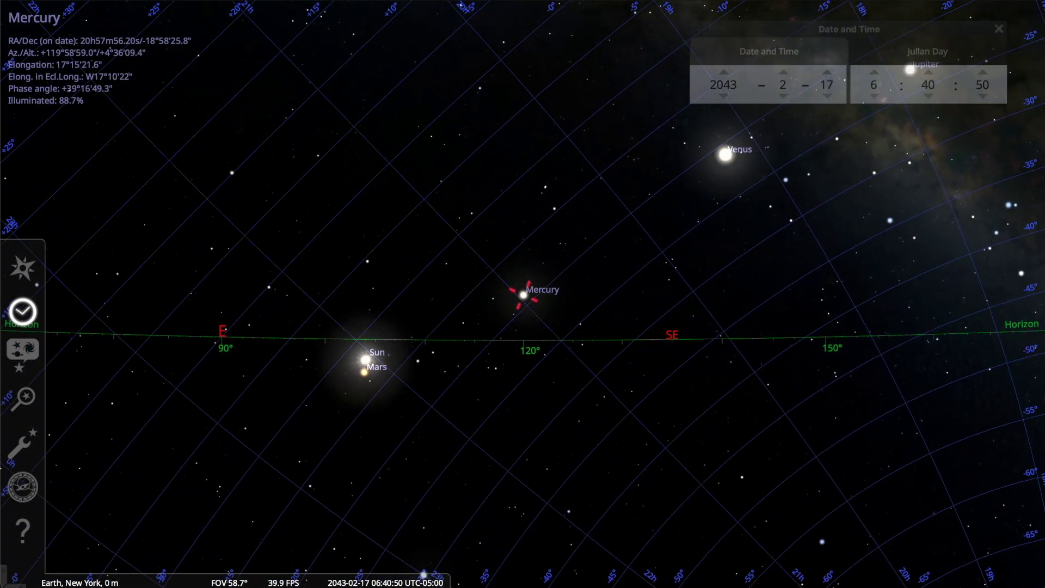
key(equal)
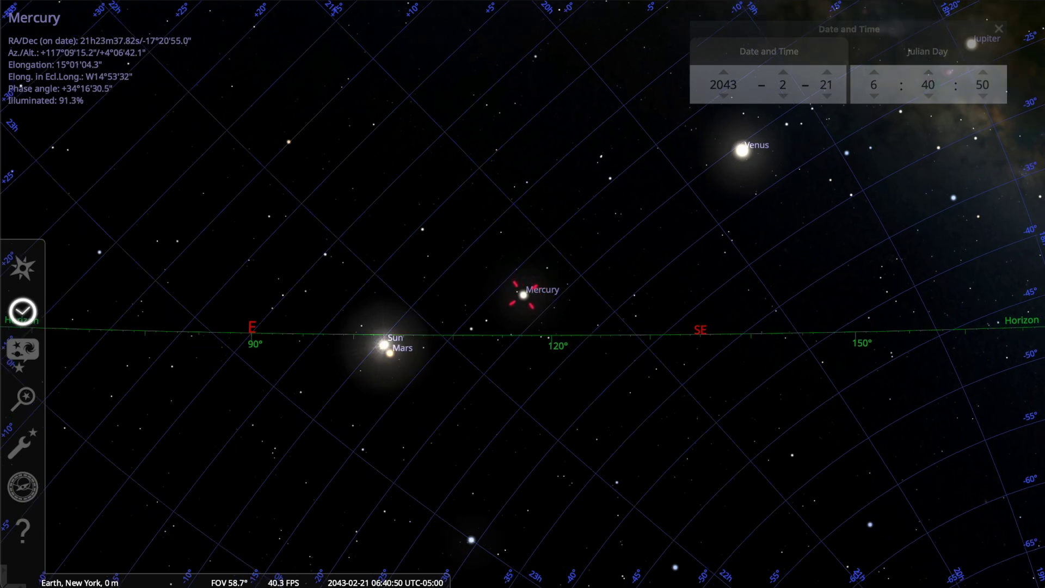
Return to 6 January 2043, turn on atmosphere and ground, then step forward a day.
key(minus)
key(minus)
key(minus)
key(minus)
key(minus)
key(minus)
key(minus)
key(minus)
key(minus)
key(minus)
key(minus)
key(minus)
key(minus)
key(minus)
key(minus)
key(minus)
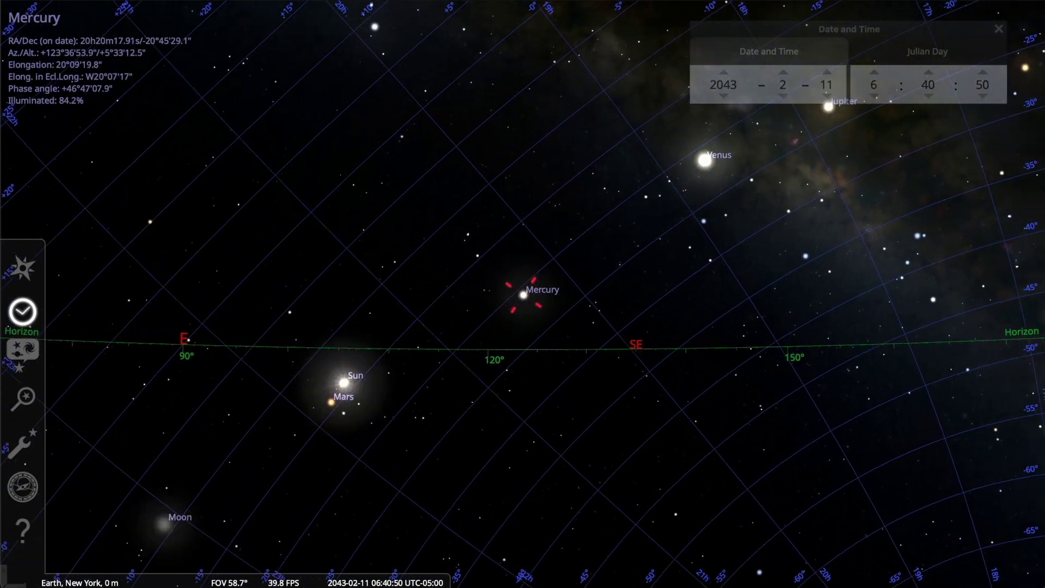
key(minus)
key(minus)
key(minus)
key(minus)
key(minus)
key(minus)
key(minus)
key(minus)
key(minus)
key(minus)
key(minus)
key(minus)
key(minus)
key(minus)
key(minus)
key(minus)
key(minus)
key(minus)
key(minus)
key(minus)
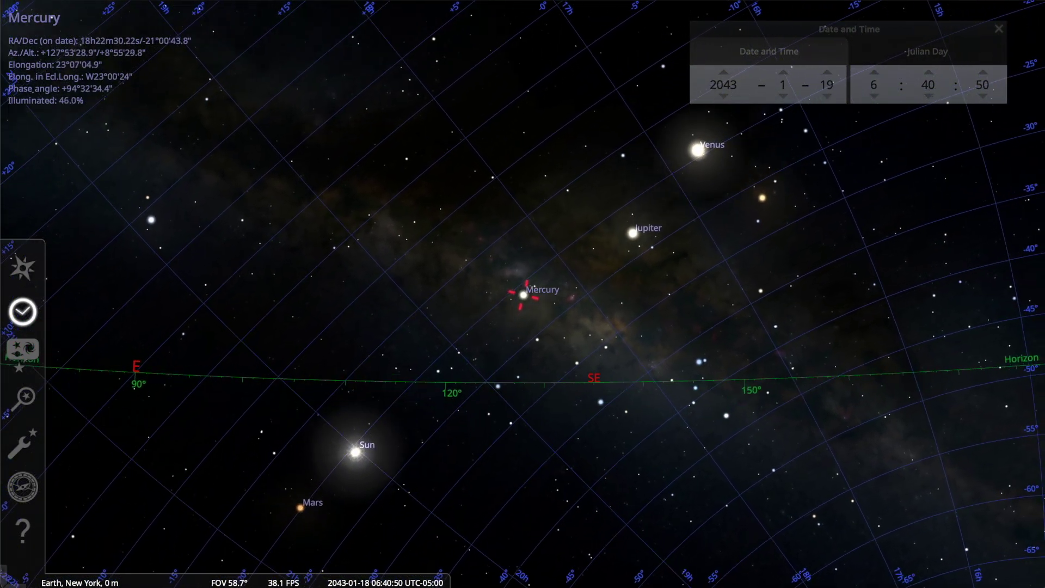
key(minus)
key(minus)
key(minus)
key(minus)
key(minus)
key(minus)
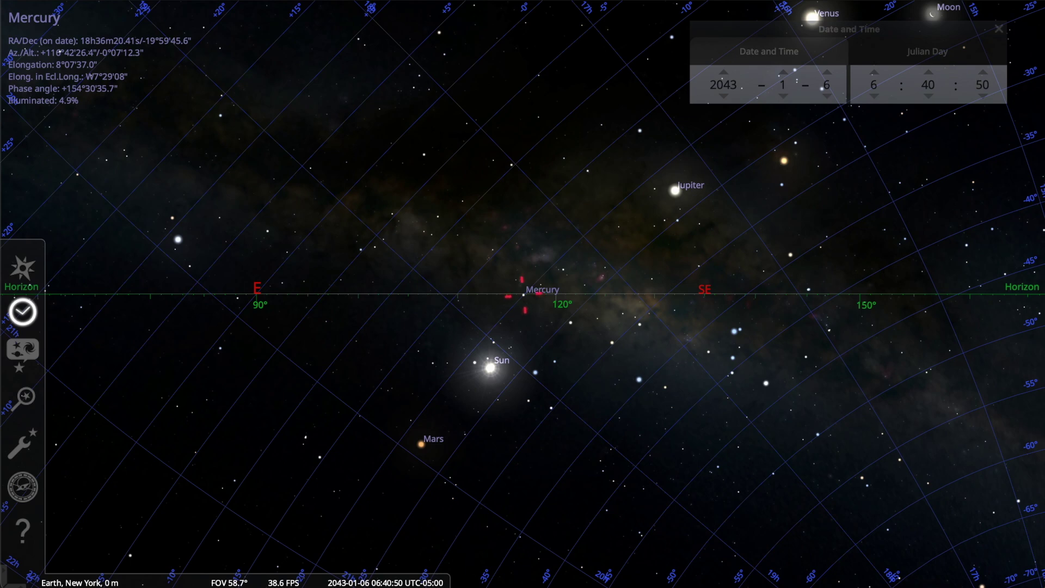
key(a)
key(g)
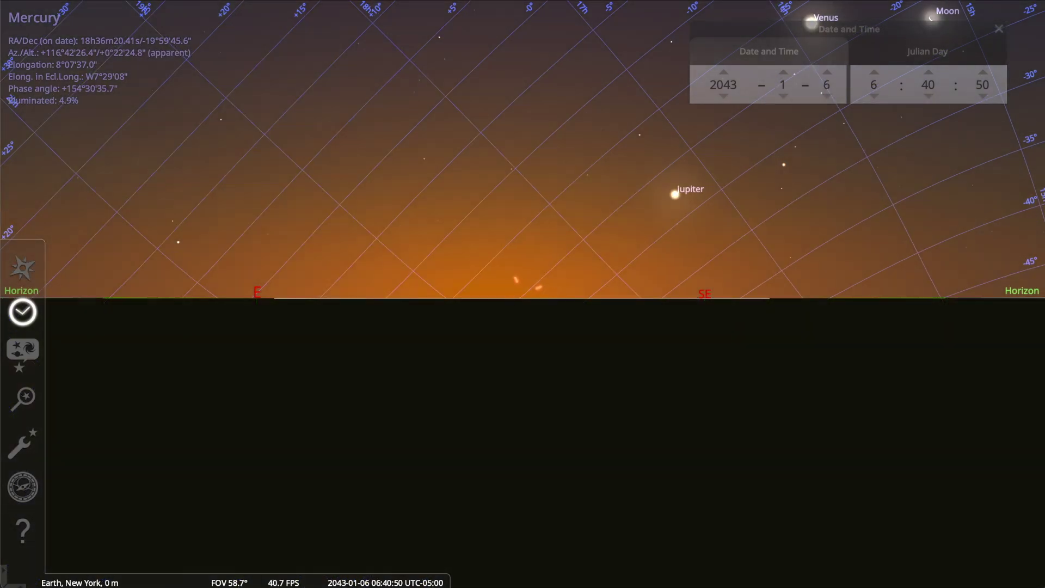
key(equal)
key(equal)
key(equal)
key(equal)
key(equal)
key(equal)
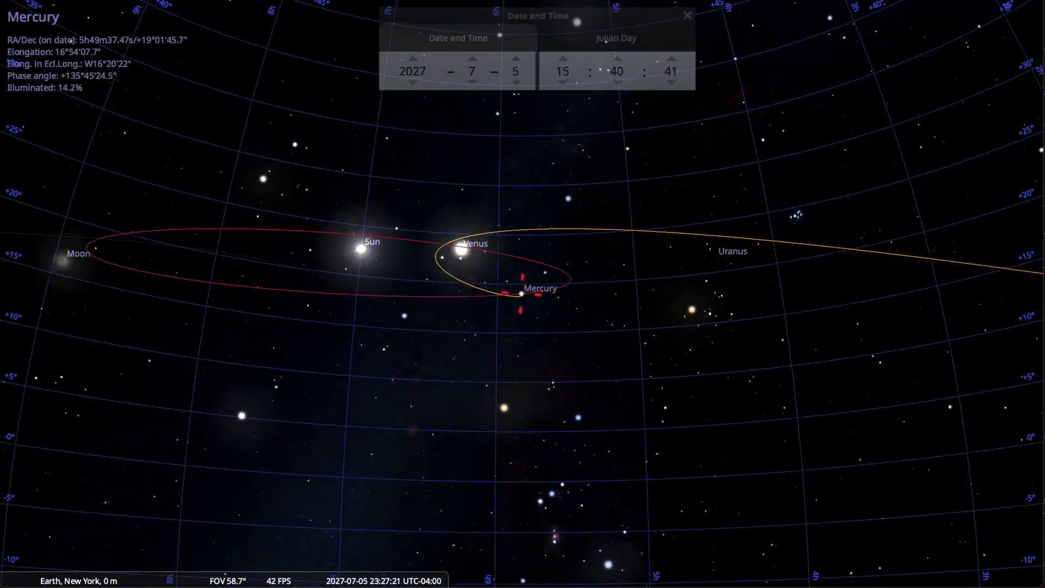
Slow the time rate, select Venus and centre the view on it.
key(j)
key(j)
key(j)
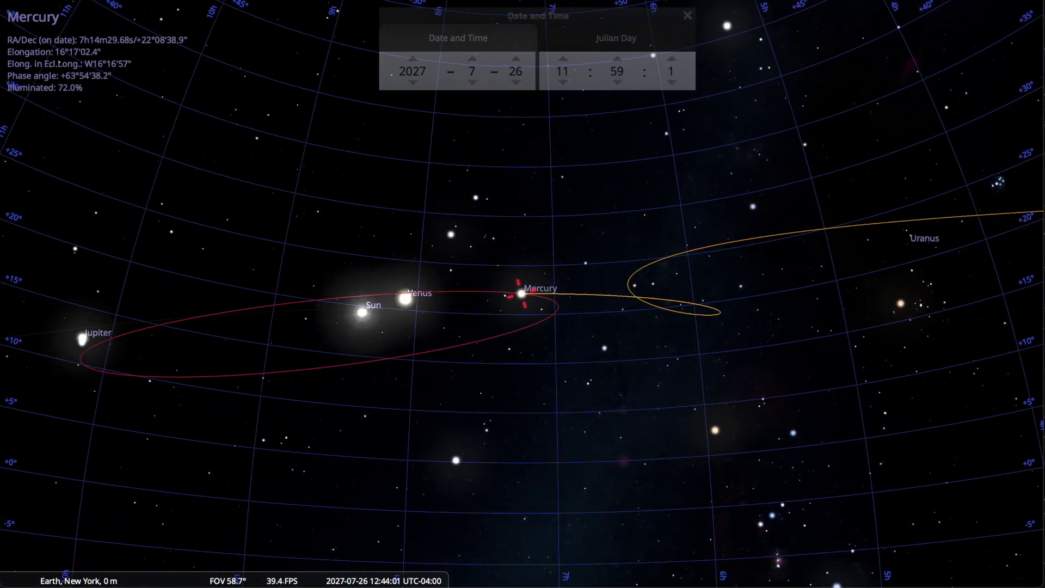
click(418, 300)
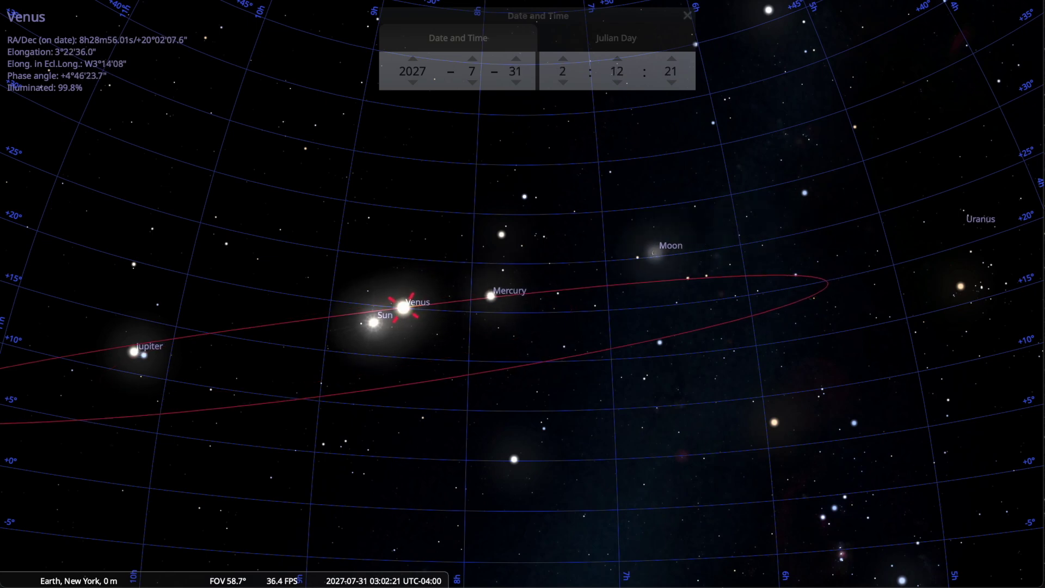
key(space)
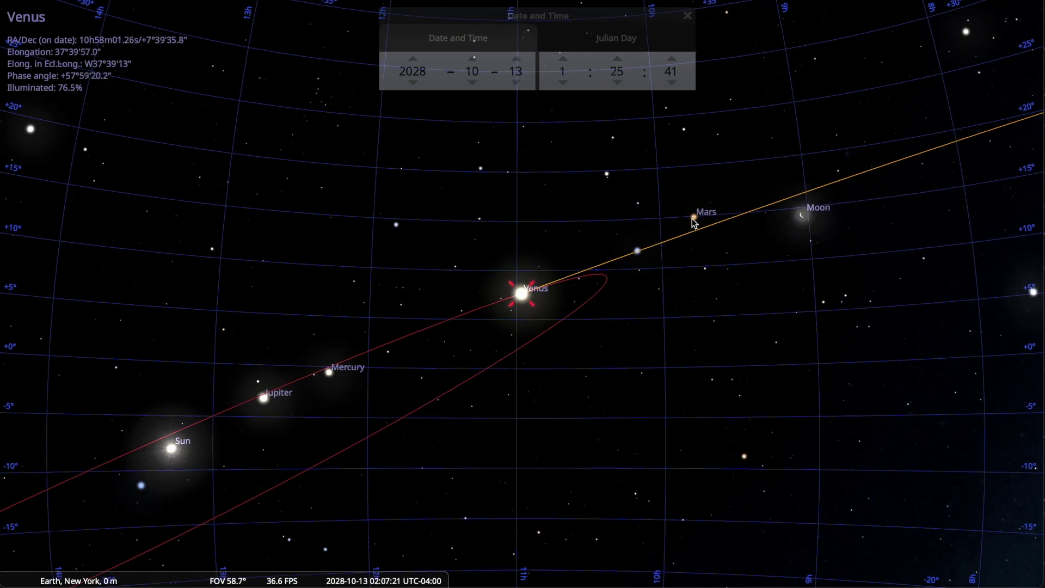
Select Mars and speed up the time rate to trace its trail.
click(694, 218)
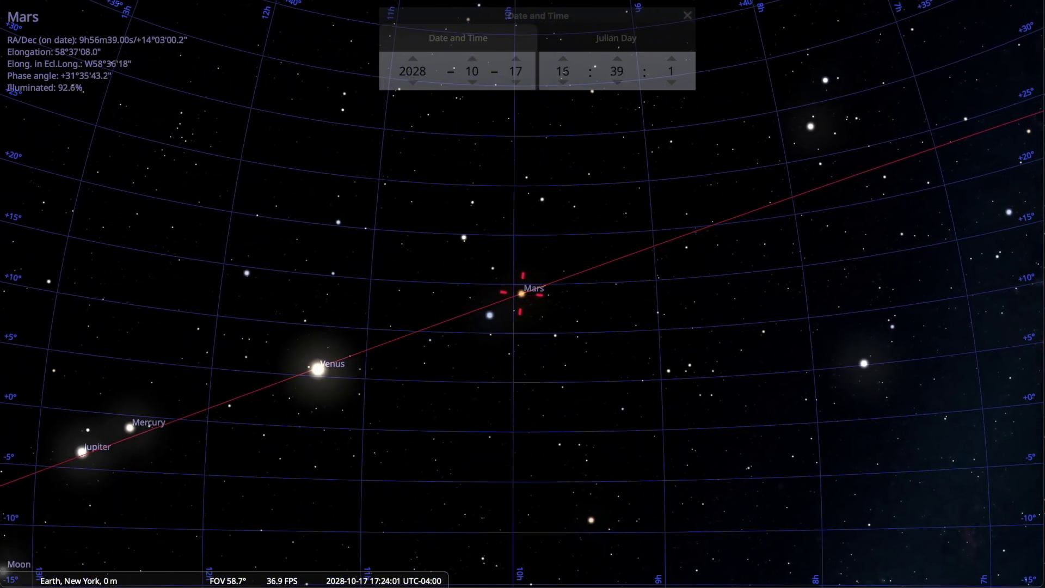
key(l)
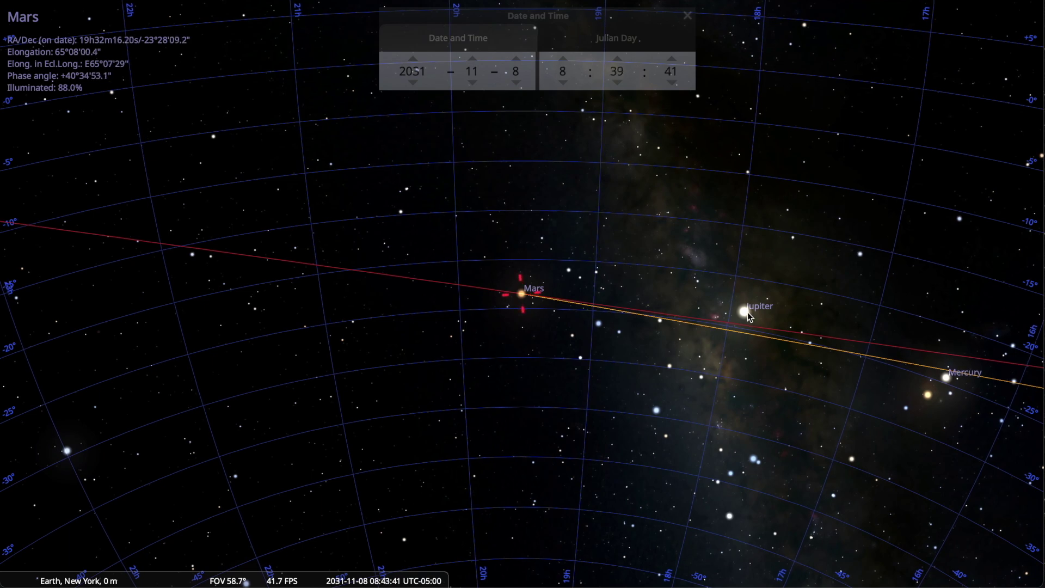
Select and centre Jupiter, then raise the time rate twice.
click(747, 313)
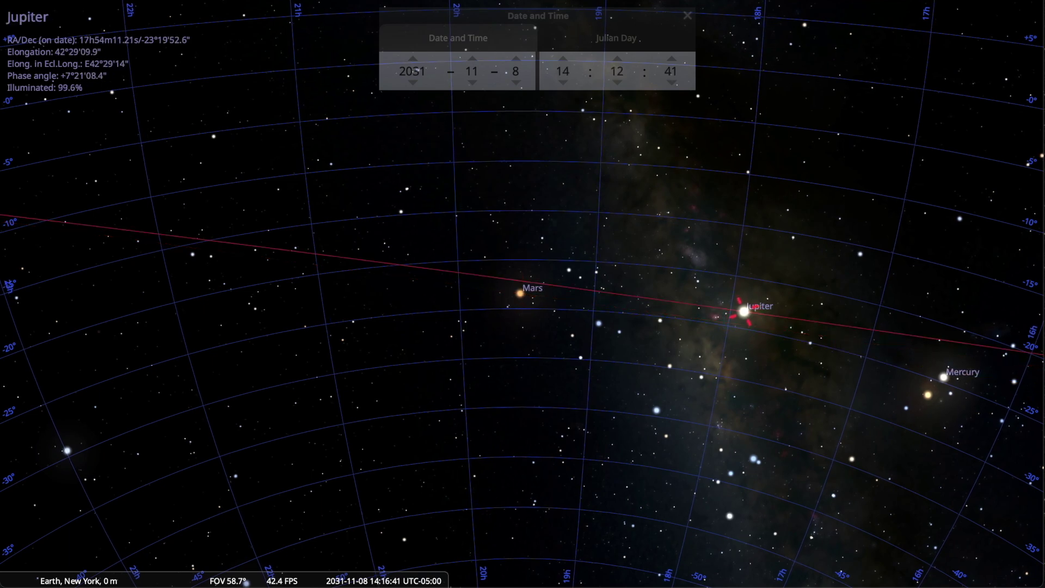
key(space)
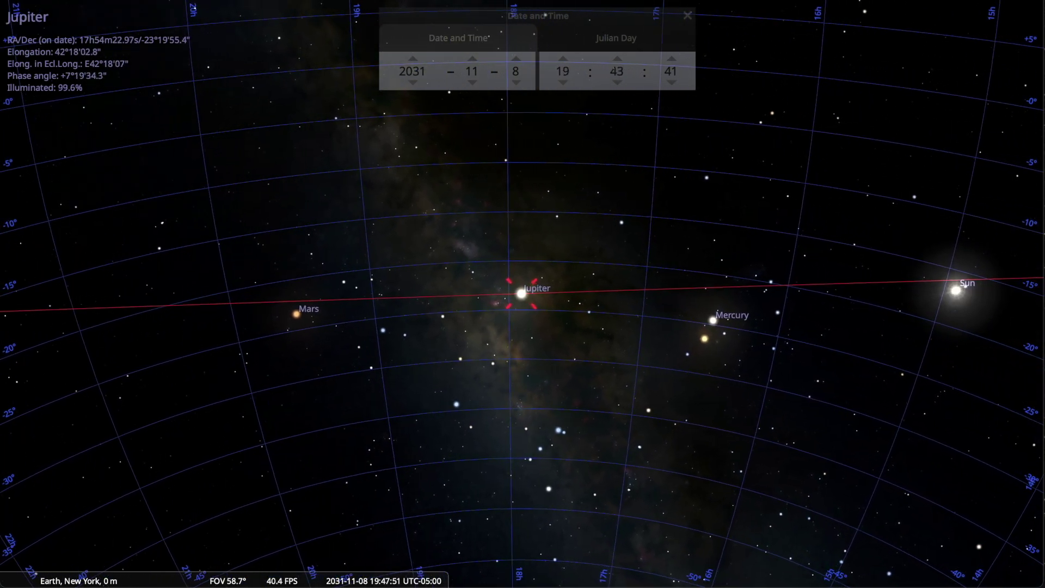
key(l)
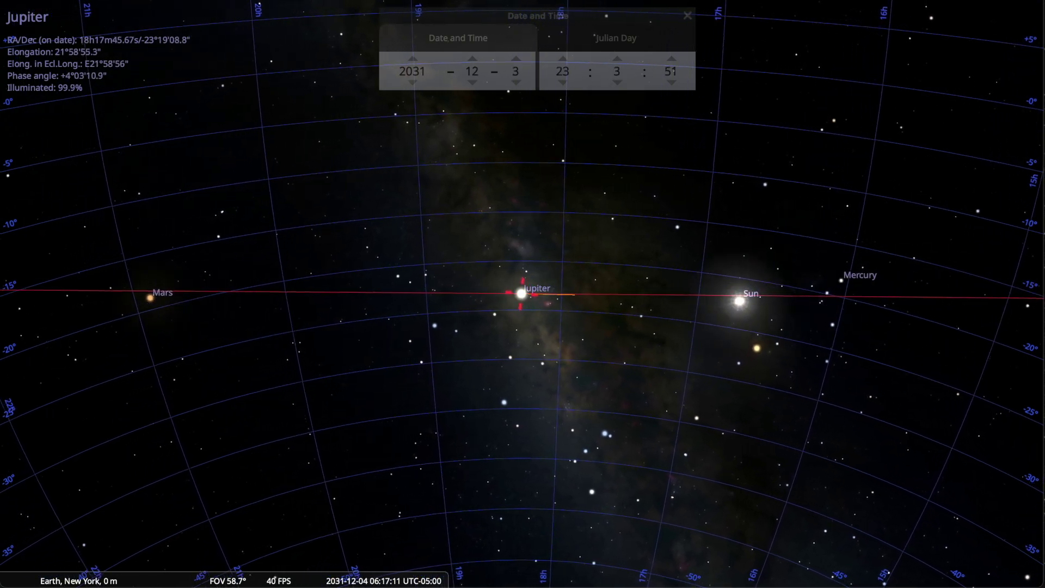
key(l)
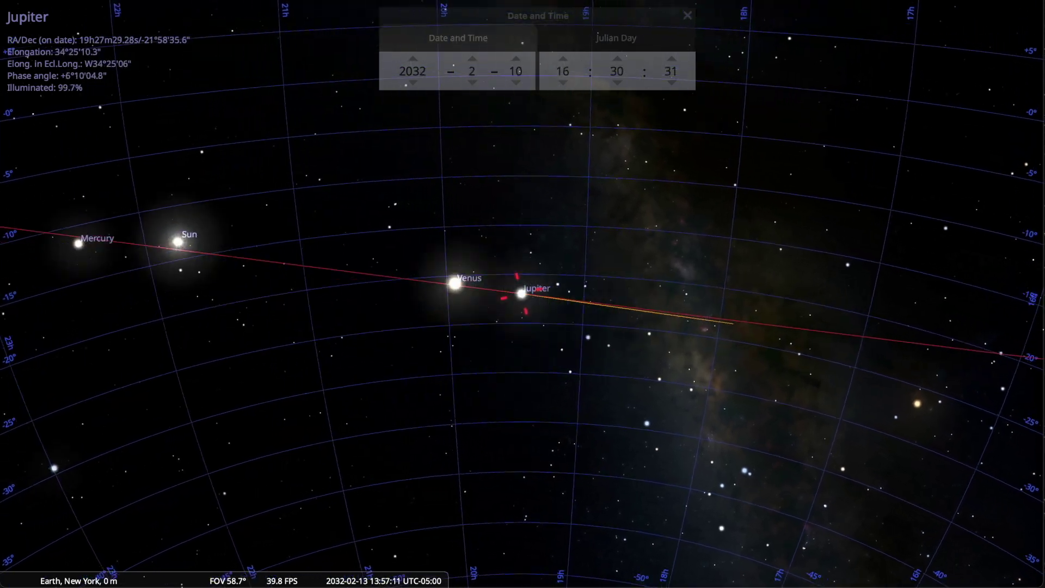